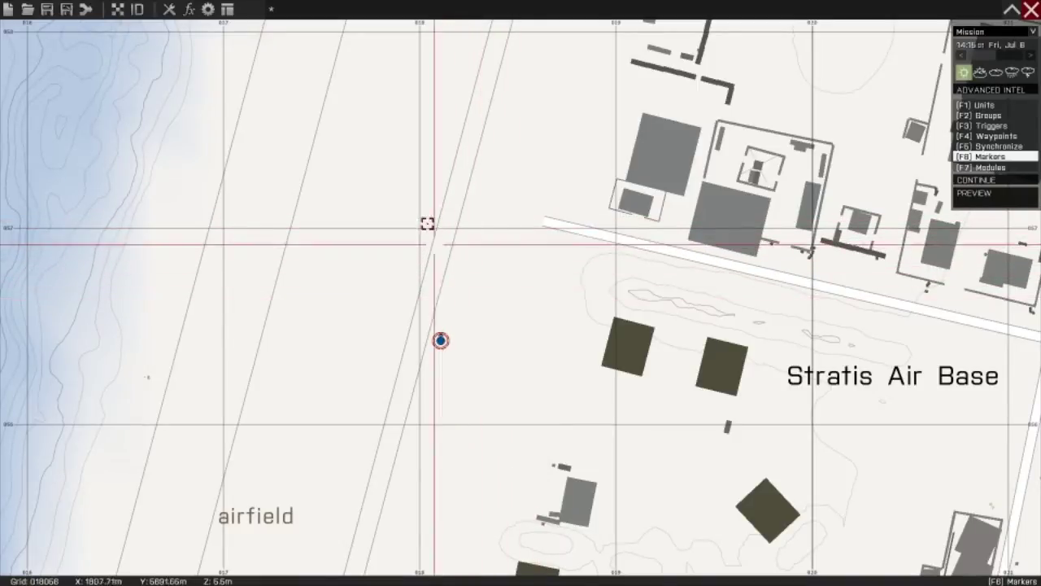
Bring up the Choose Editor's Layout dialog from the top toolbar's layout icon
click(228, 10)
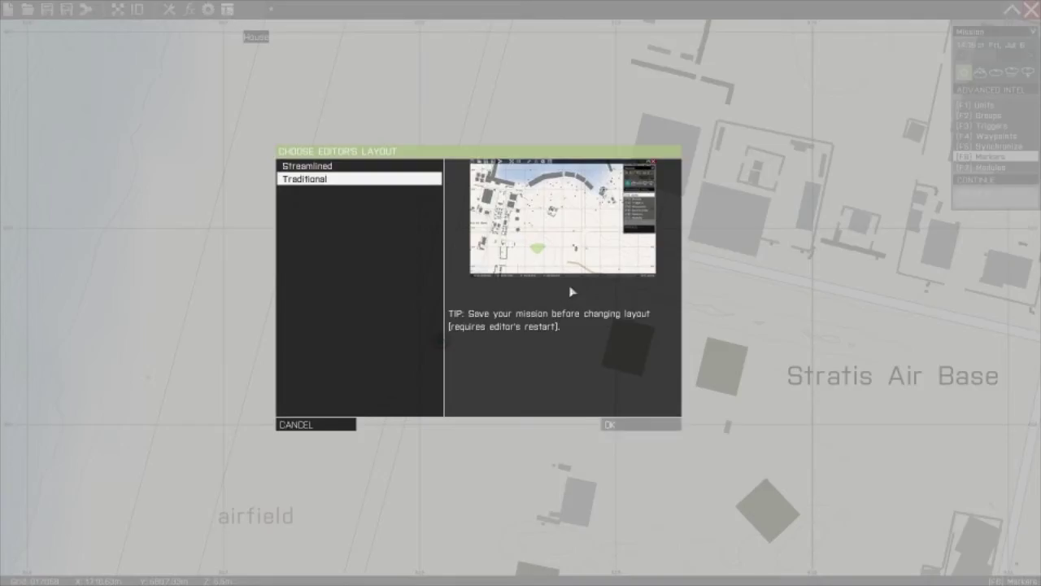
Switch the editor to the Traditional layout, accepting that unsaved progress will be lost
click(631, 425)
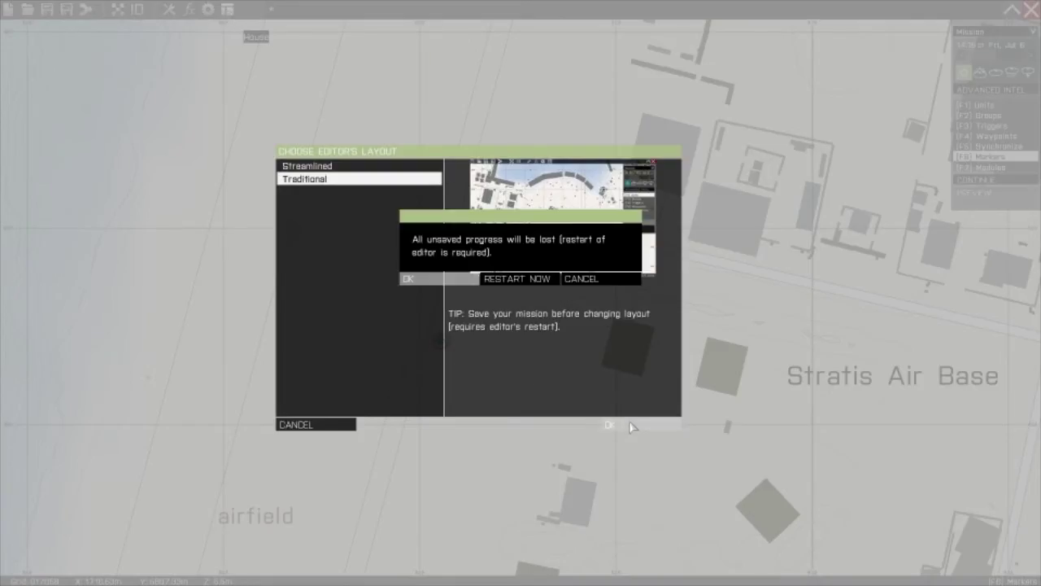
click(457, 279)
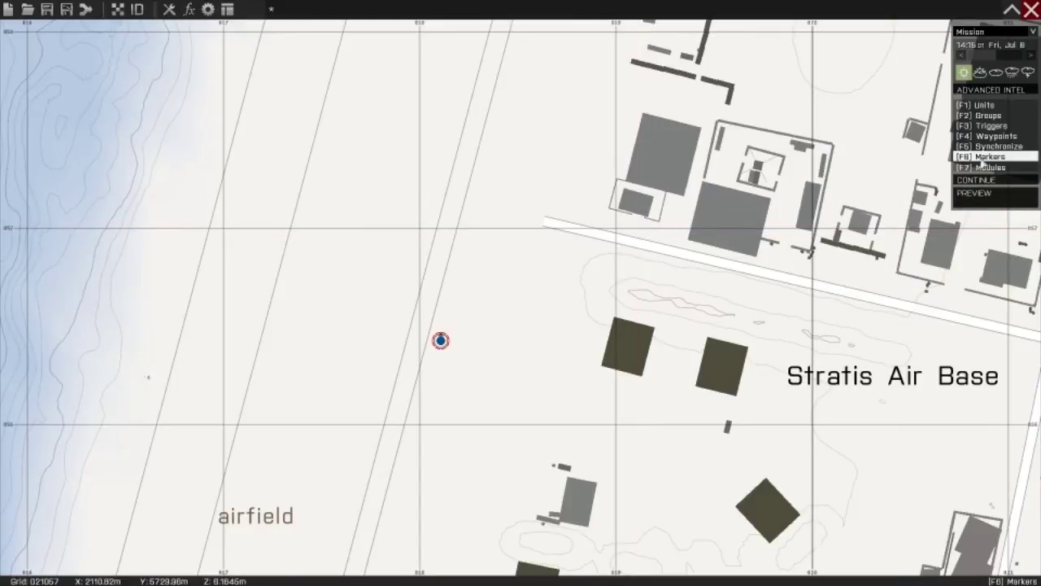
Place empty marker wp1 west of the air base and rename its first copy to wp2
double_click(462, 252)
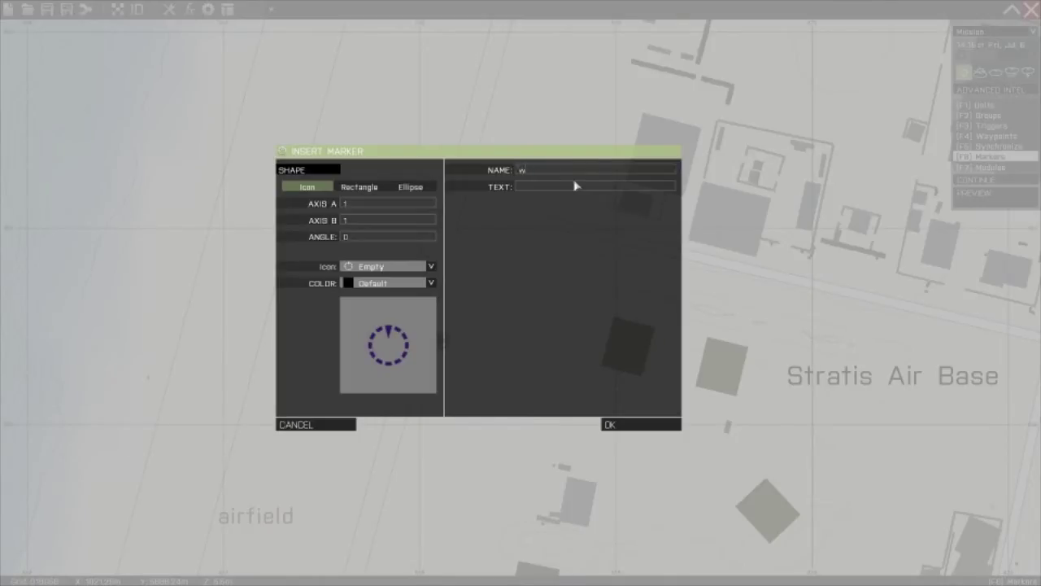
click(632, 425)
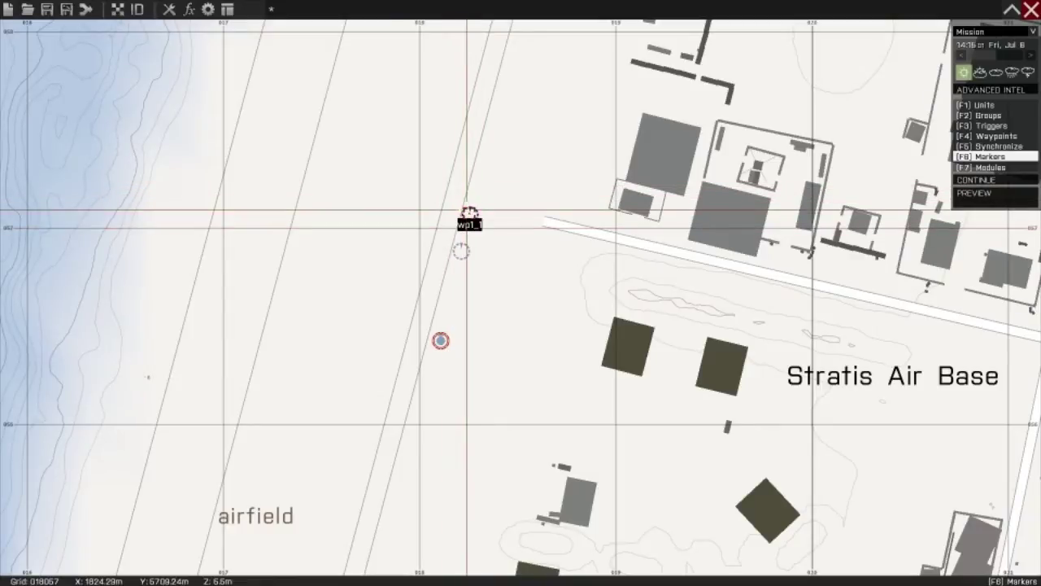
double_click(471, 218)
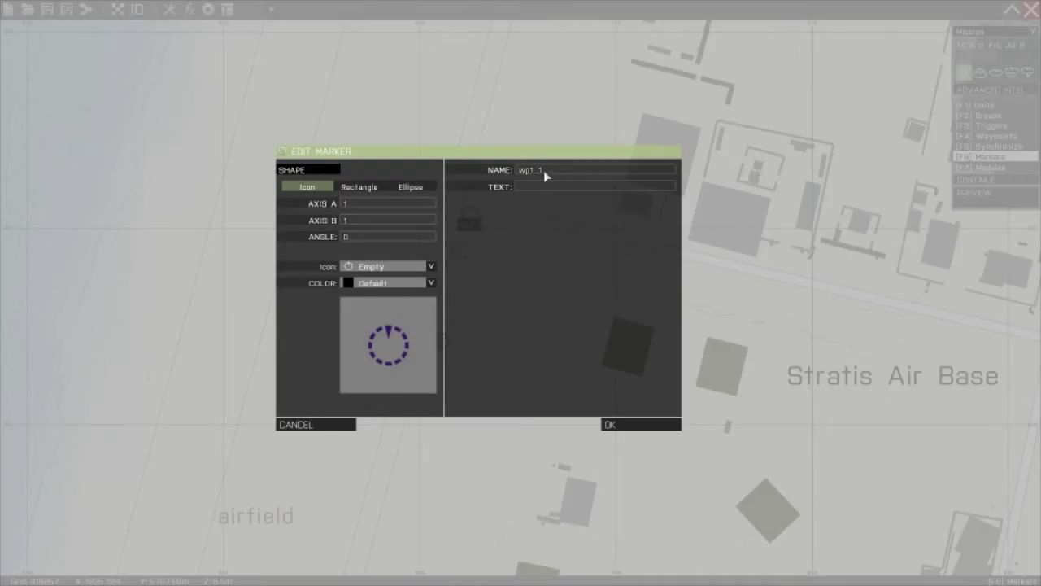
text(2)
click(623, 426)
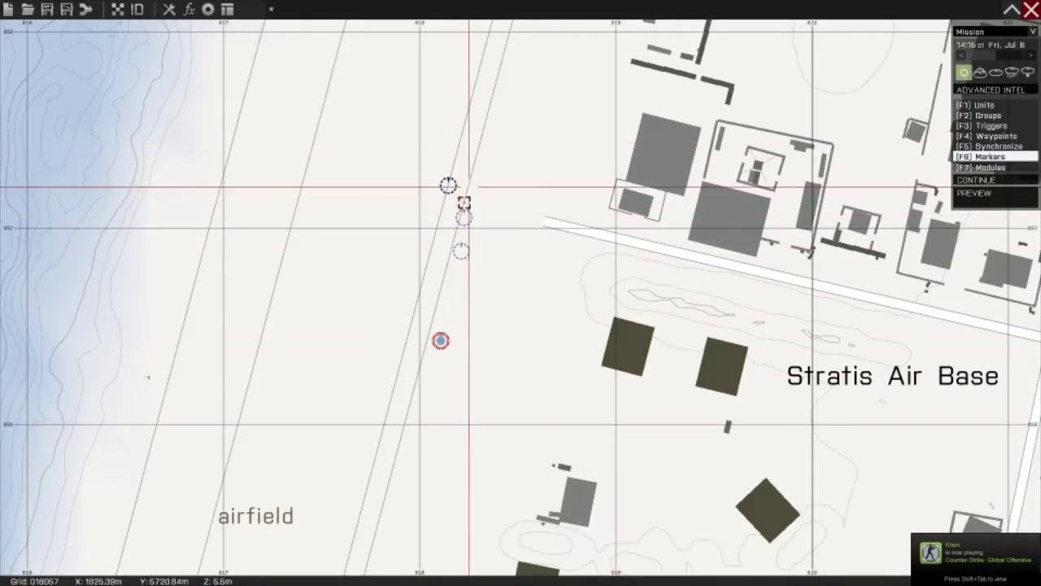
Name the next copy wp3, then paste another marker just north of it named wp4
double_click(459, 200)
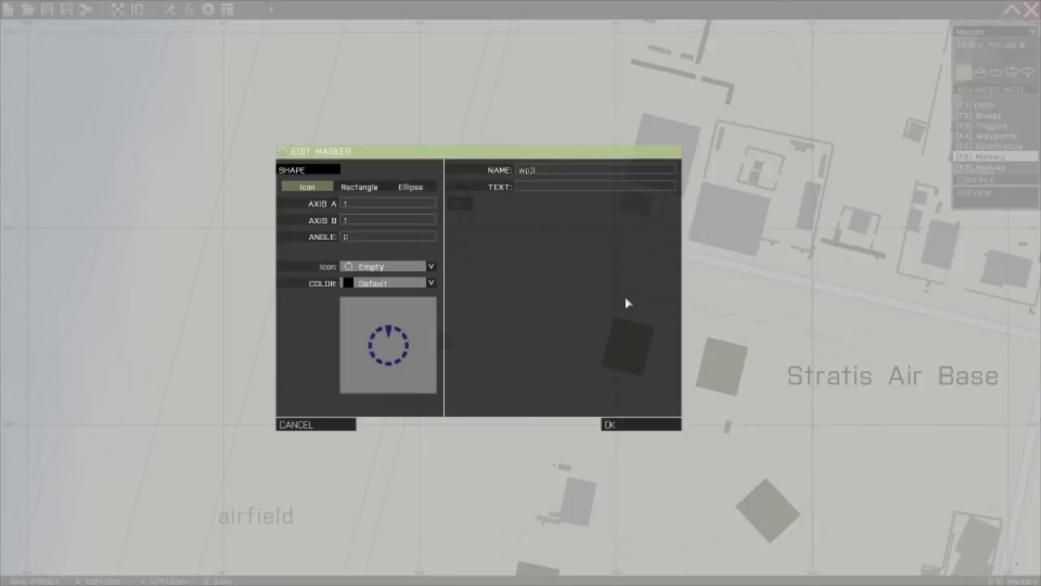
click(661, 426)
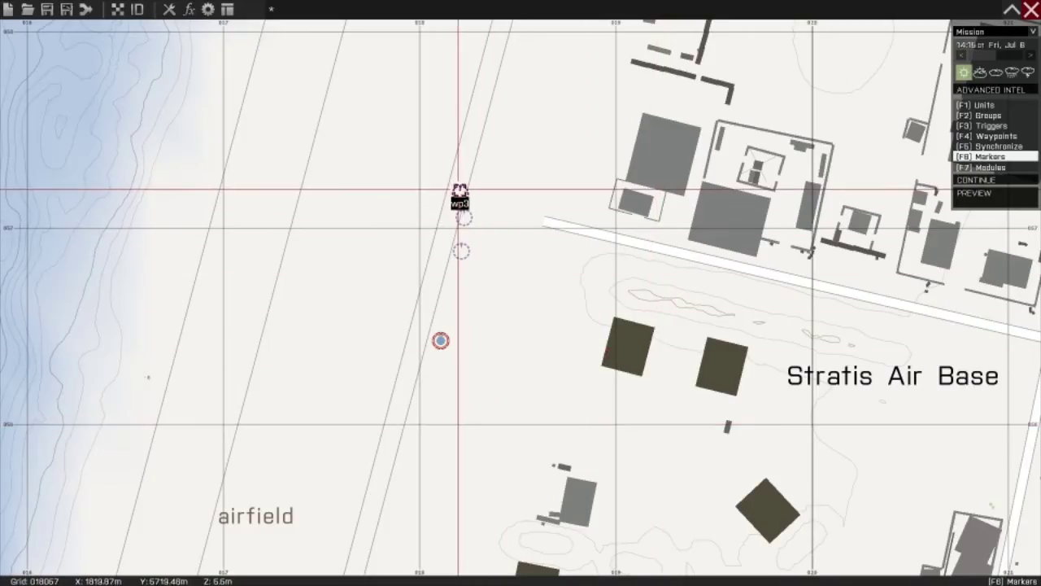
key(ctrl+v)
drag(449, 170, 465, 176)
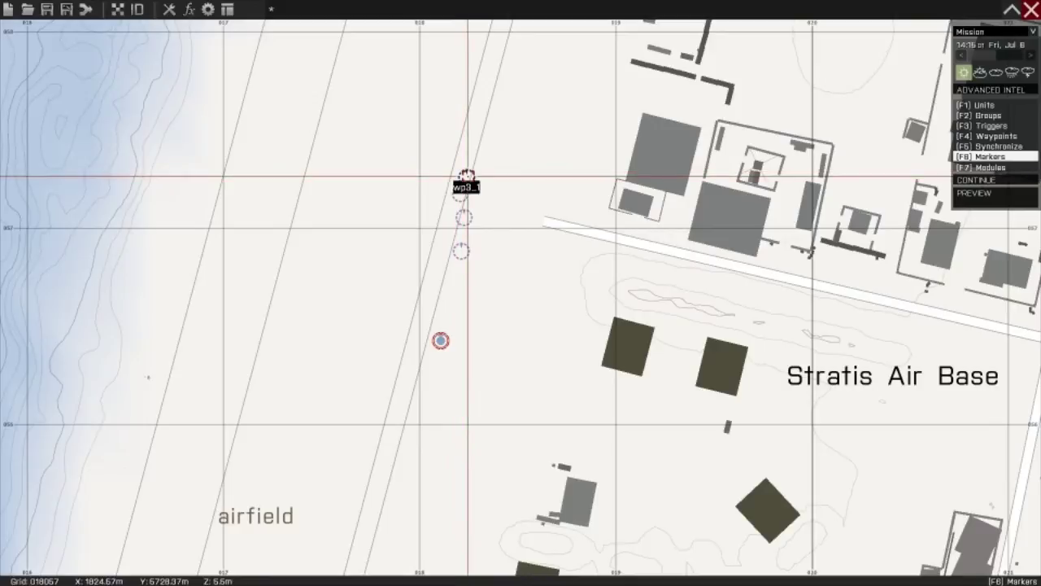
double_click(466, 176)
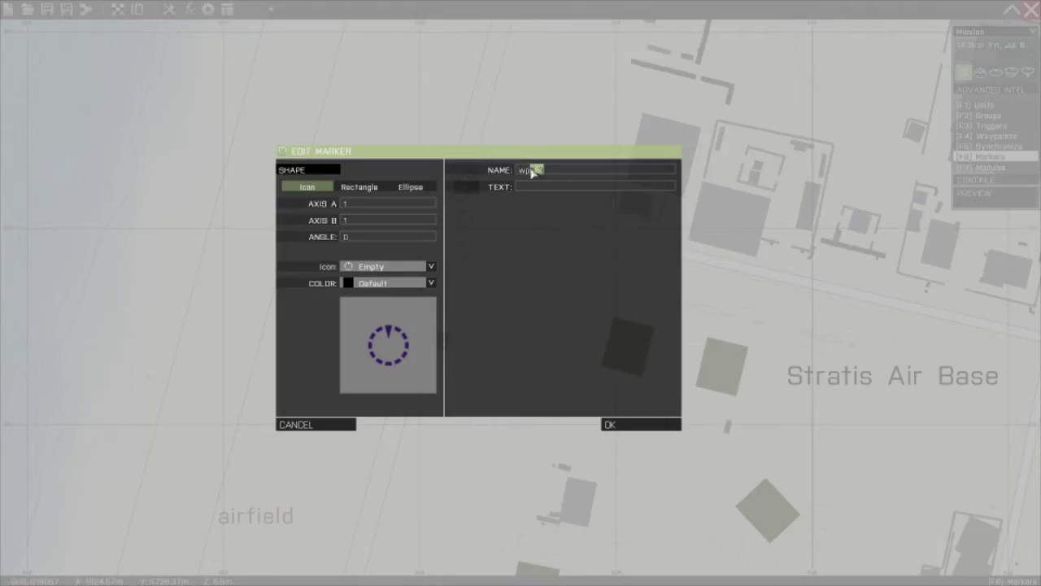
click(642, 424)
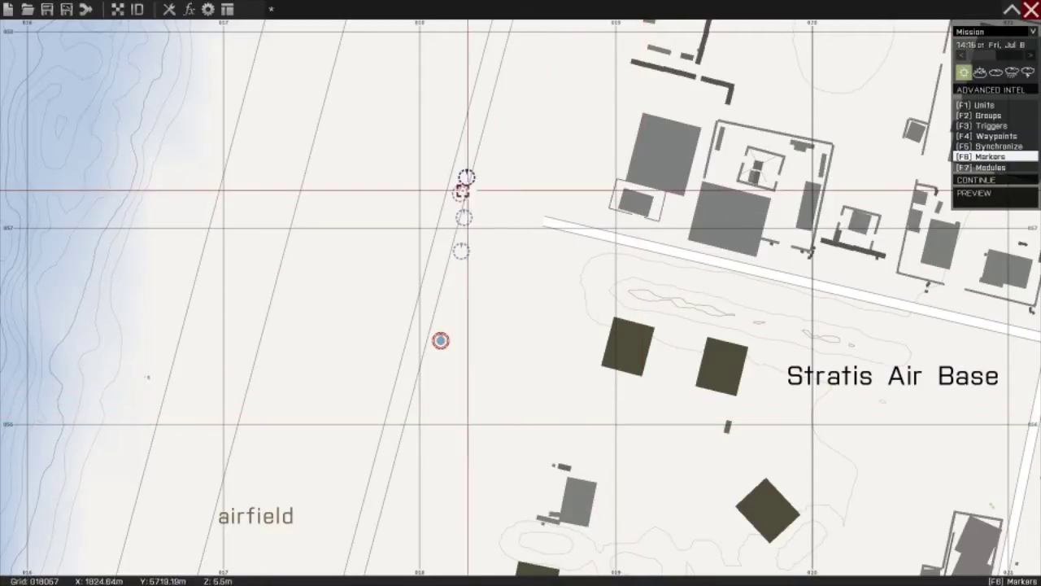
Place a Skirmish - Init module from the Misc category beside the markers
key(F7)
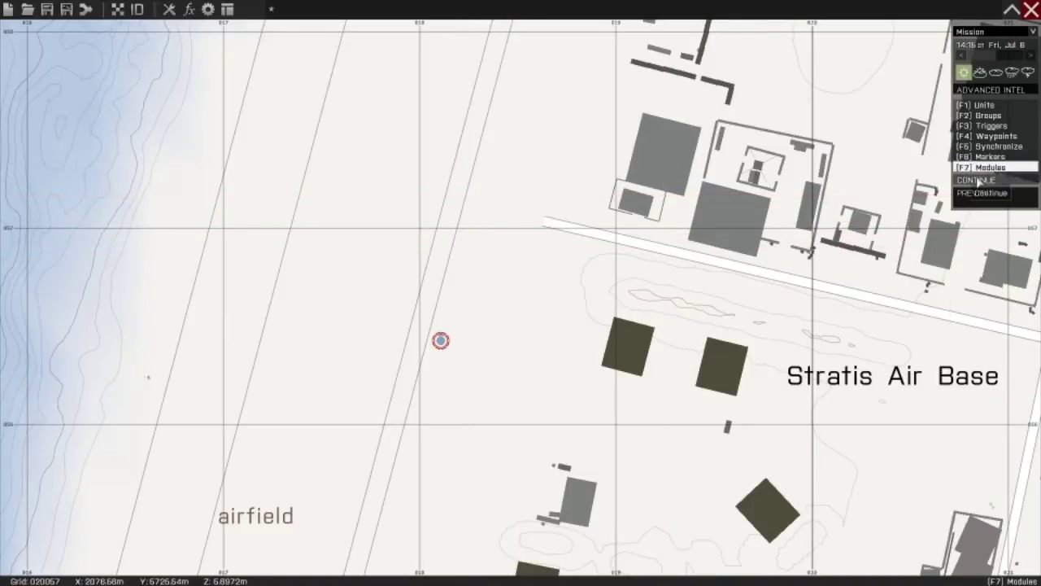
double_click(474, 288)
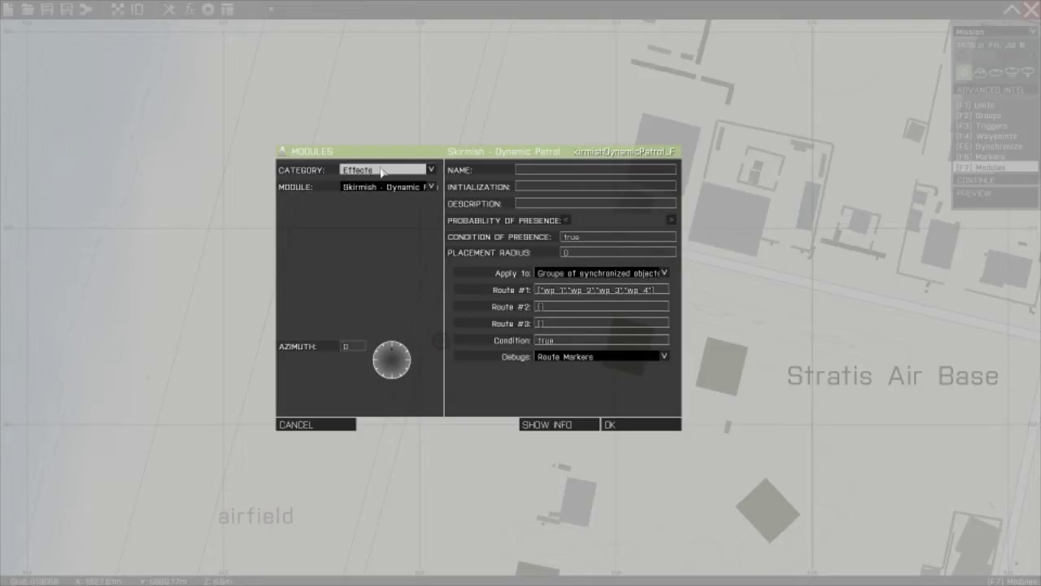
click(381, 171)
click(366, 212)
click(377, 187)
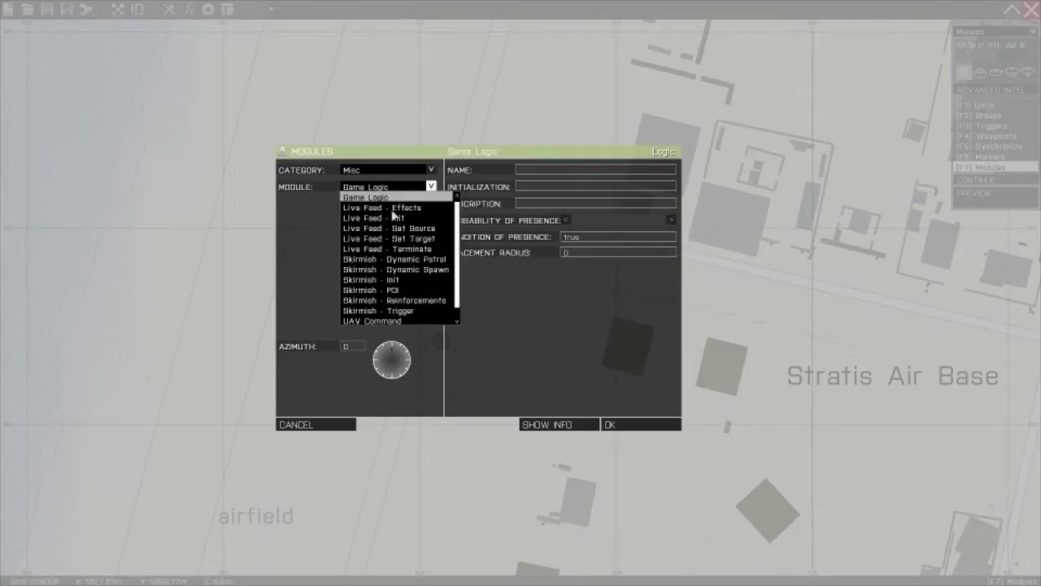
click(405, 281)
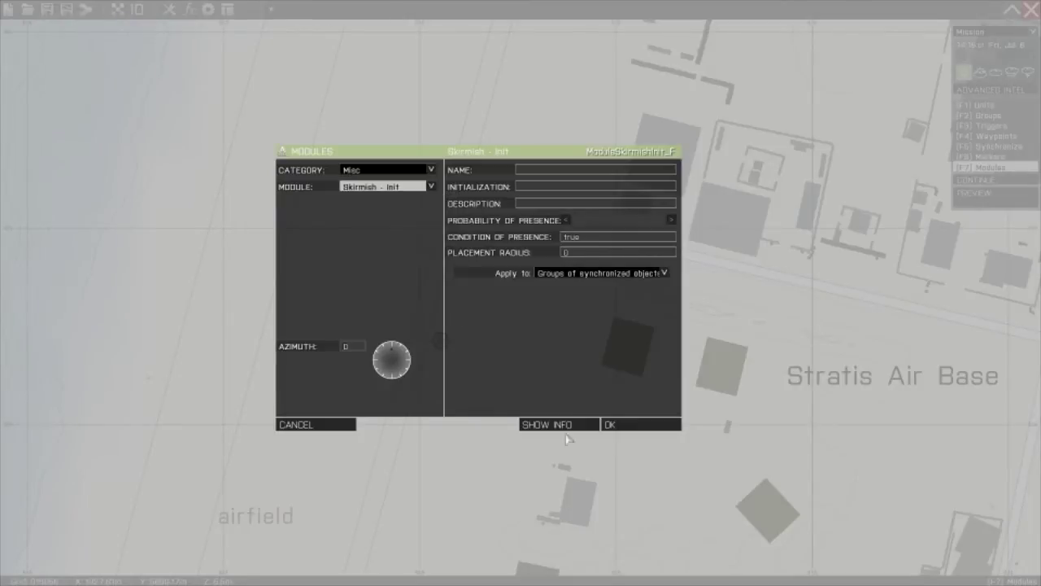
click(641, 424)
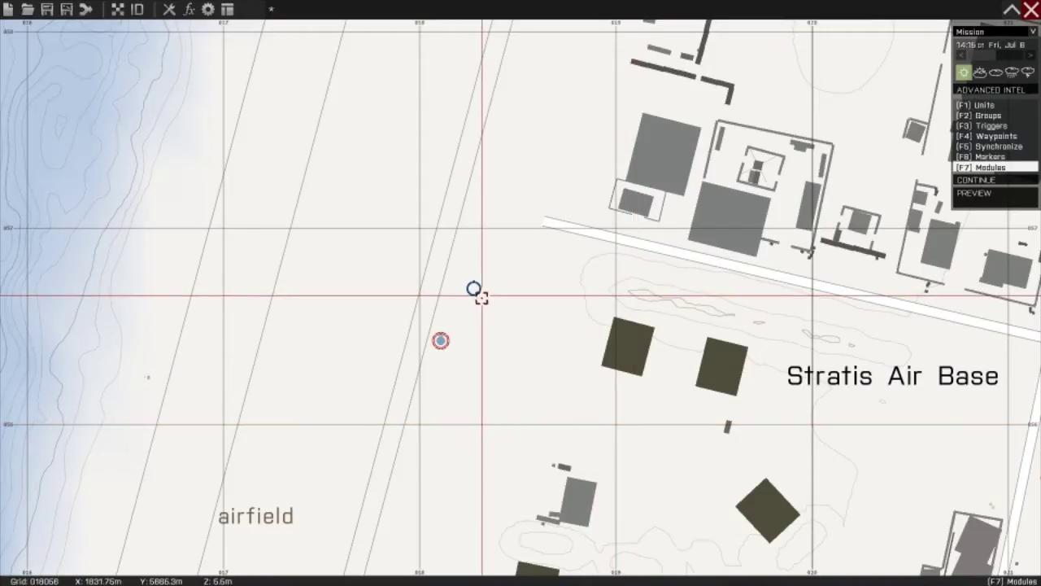
double_click(477, 304)
Add a Skirmish - Dynamic Patrol module with Route #1 ["wp1","wp2","wp3","wp4"] and Route Markers debug
click(377, 187)
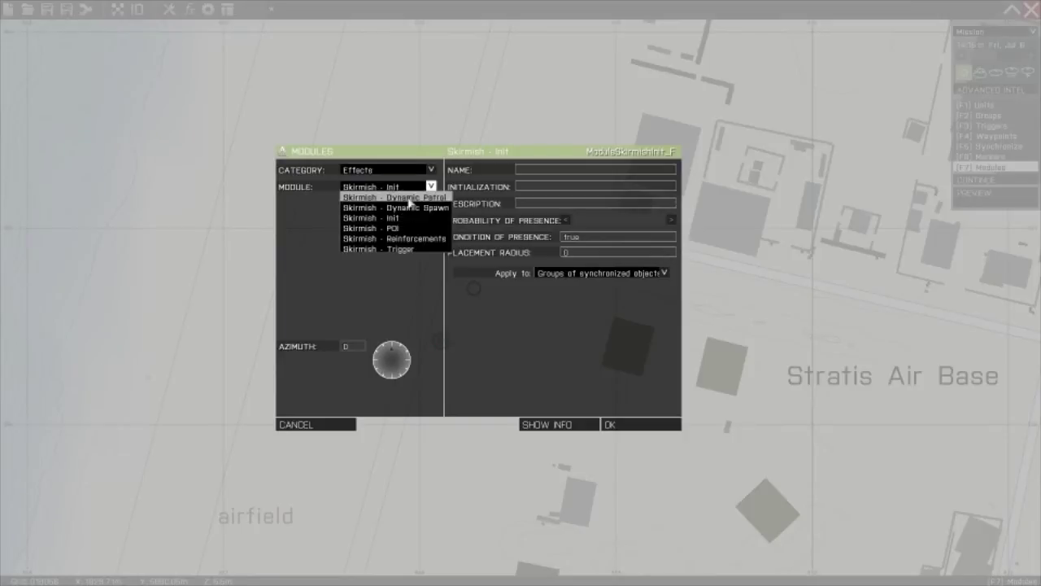
click(410, 198)
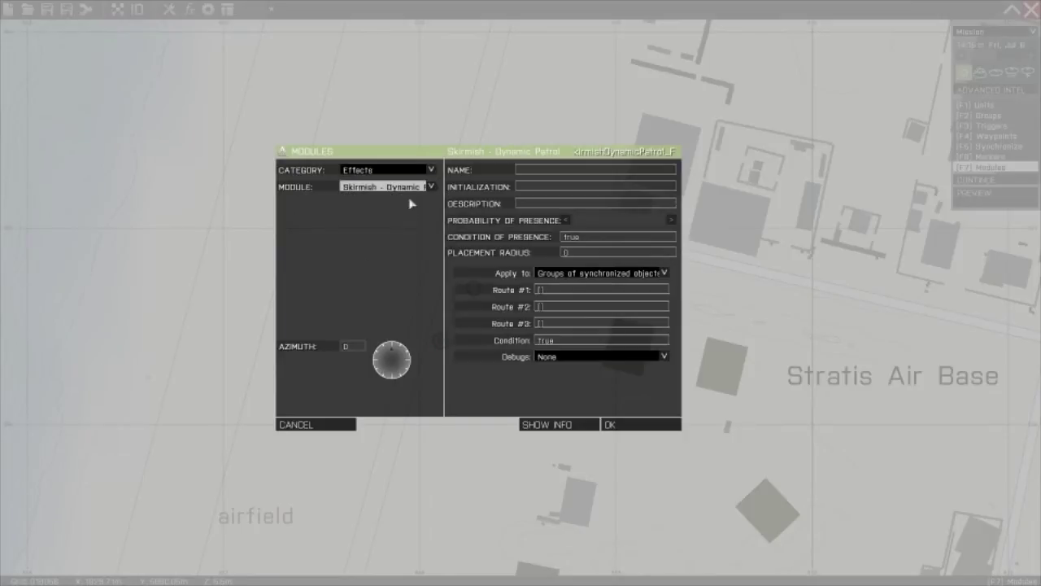
click(544, 292)
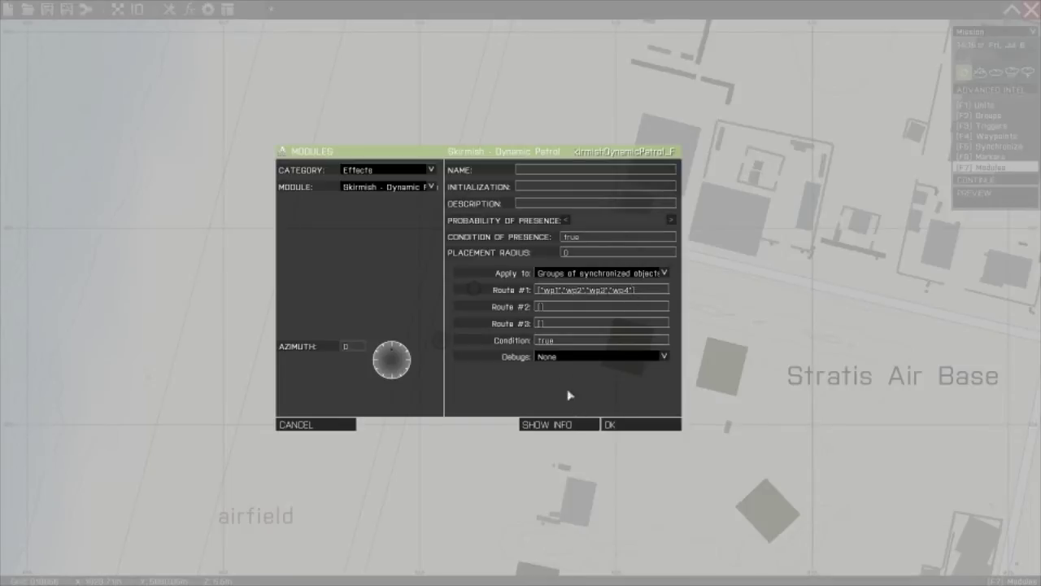
click(552, 360)
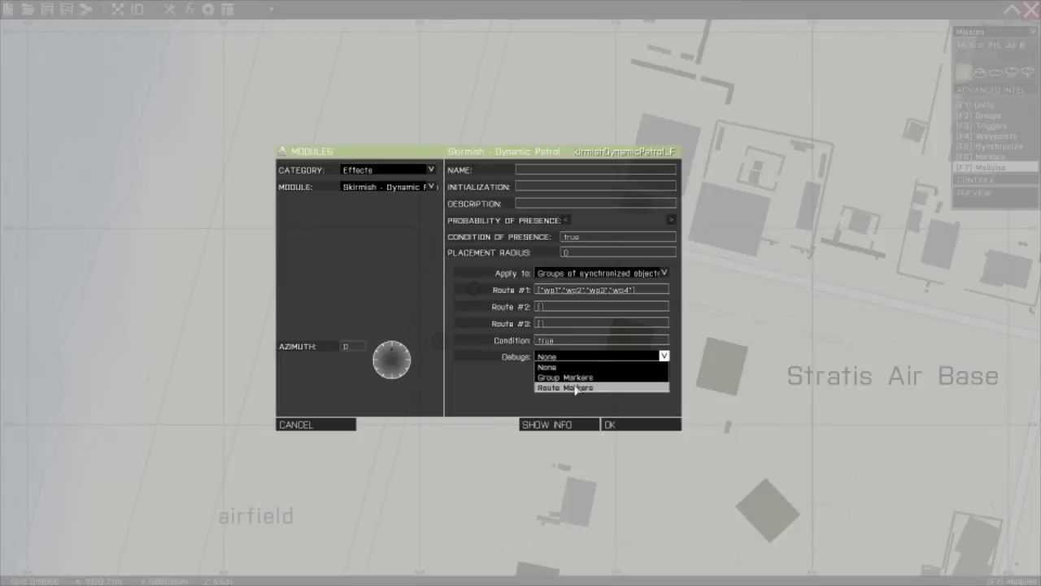
click(581, 386)
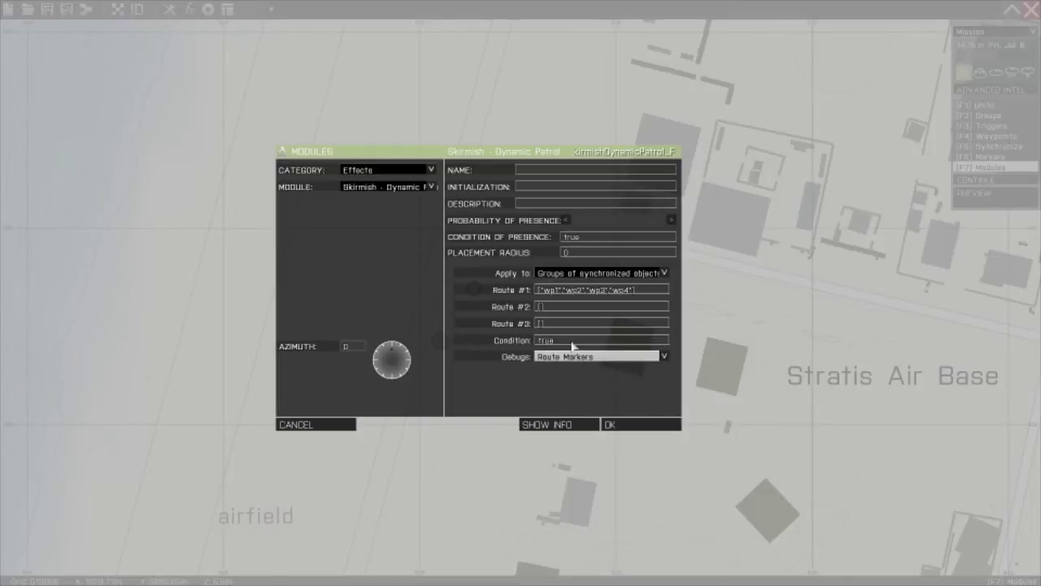
click(638, 425)
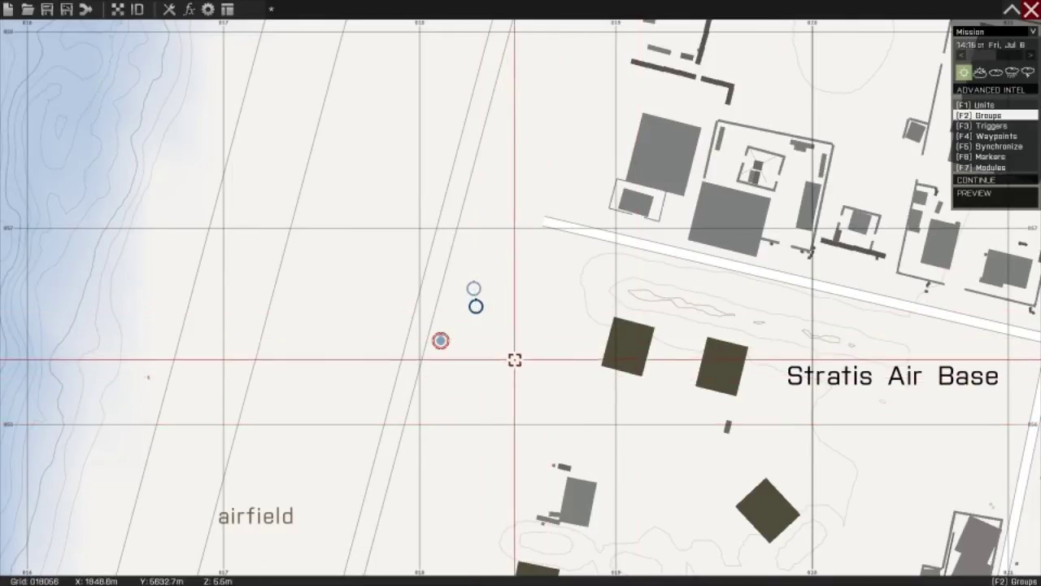
Place a BLUFOR Special Forces Diver Team beside the Skirmish modules
key(F2)
double_click(481, 327)
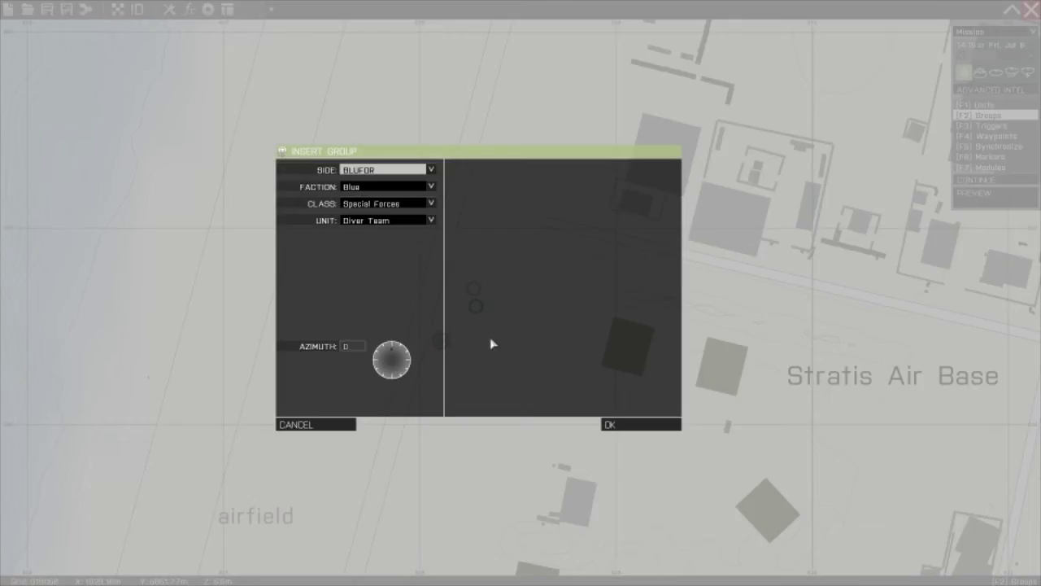
click(609, 424)
scroll(467, 302, up, 4)
scroll(461, 290, up, 3)
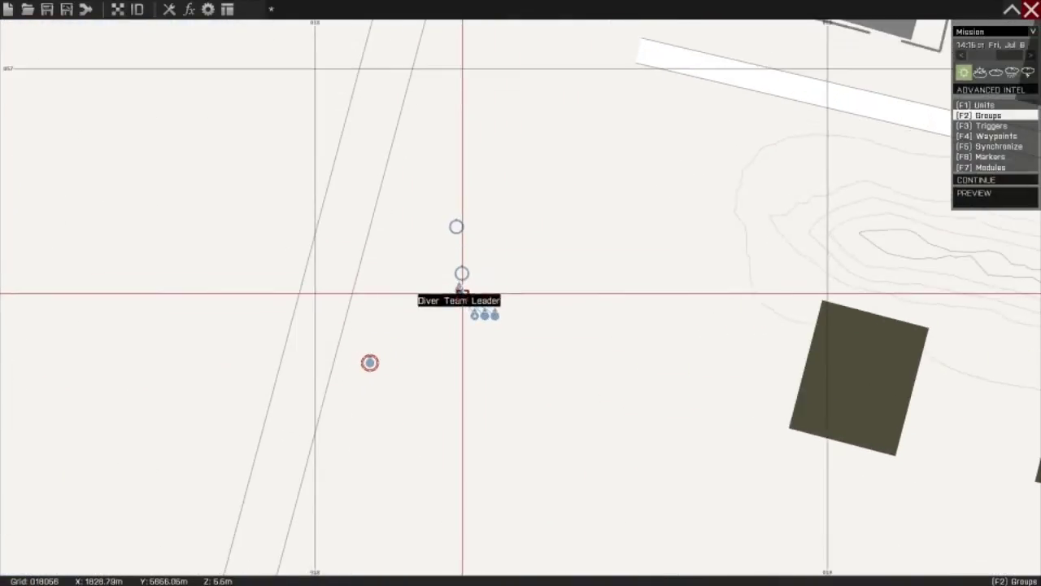
Move the Diver Team Leader slightly south and sync Skirmish - Init to Dynamic Patrol
key(F1)
drag(457, 286, 470, 304)
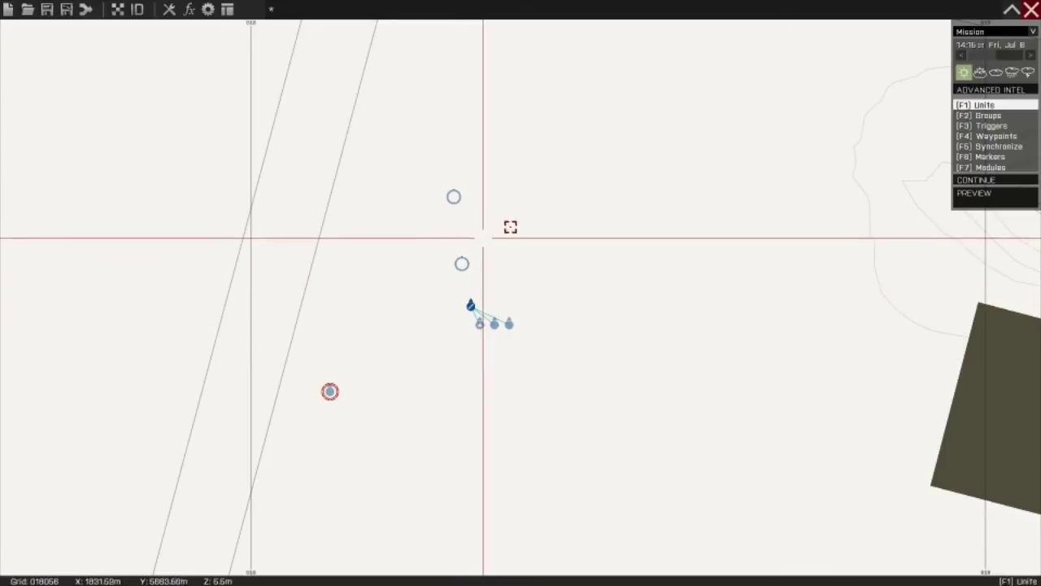
key(F5)
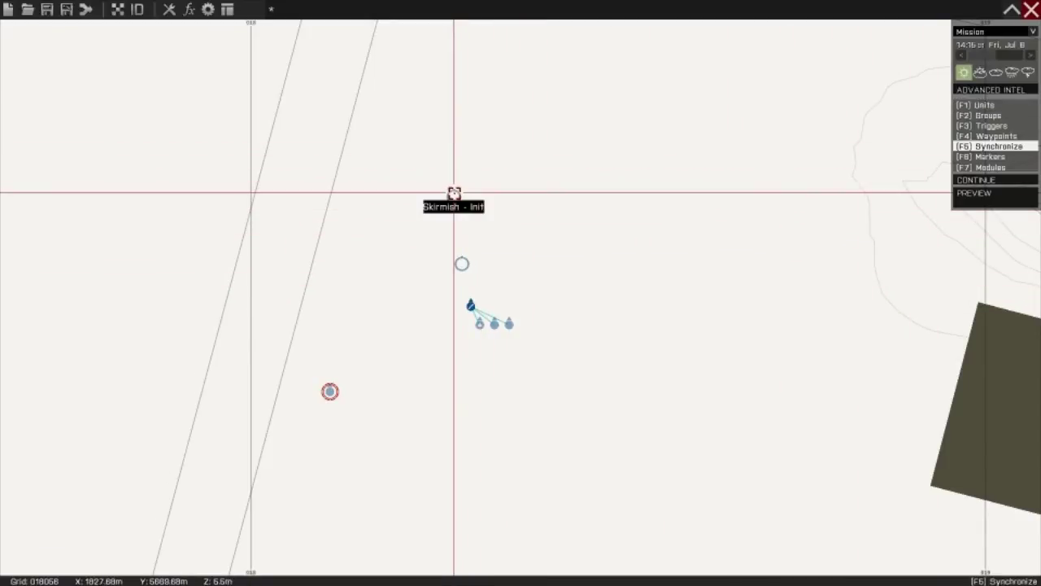
drag(453, 197, 472, 308)
key(F1)
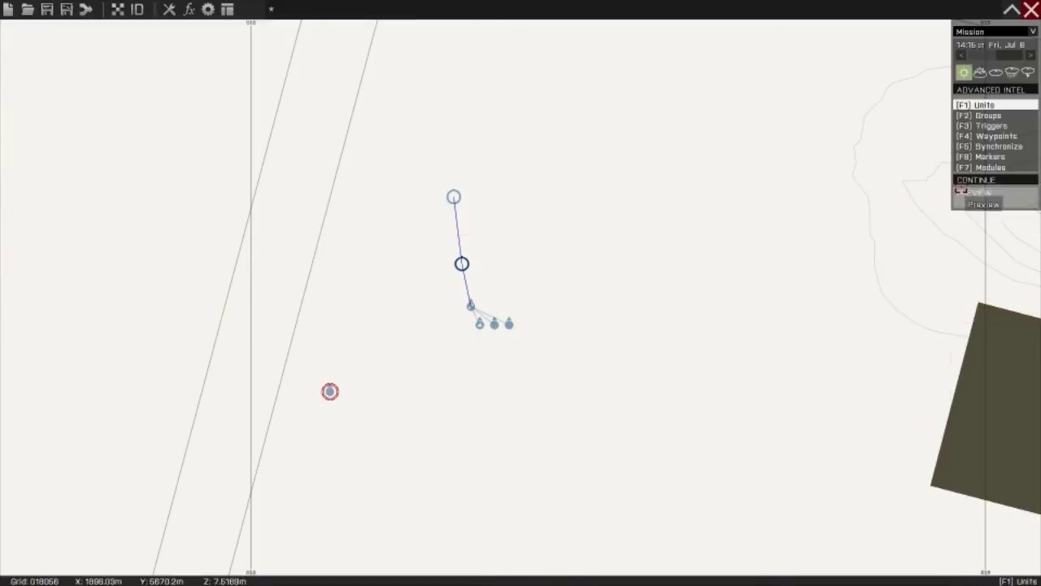
click(972, 202)
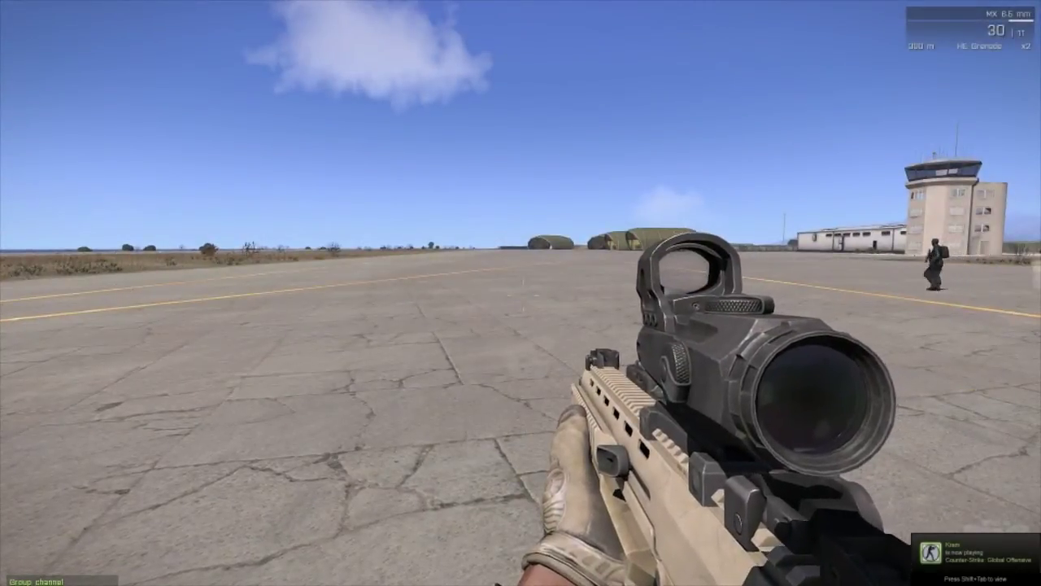
Check the in-game map during the preview, then pause and abort the test run
key(m)
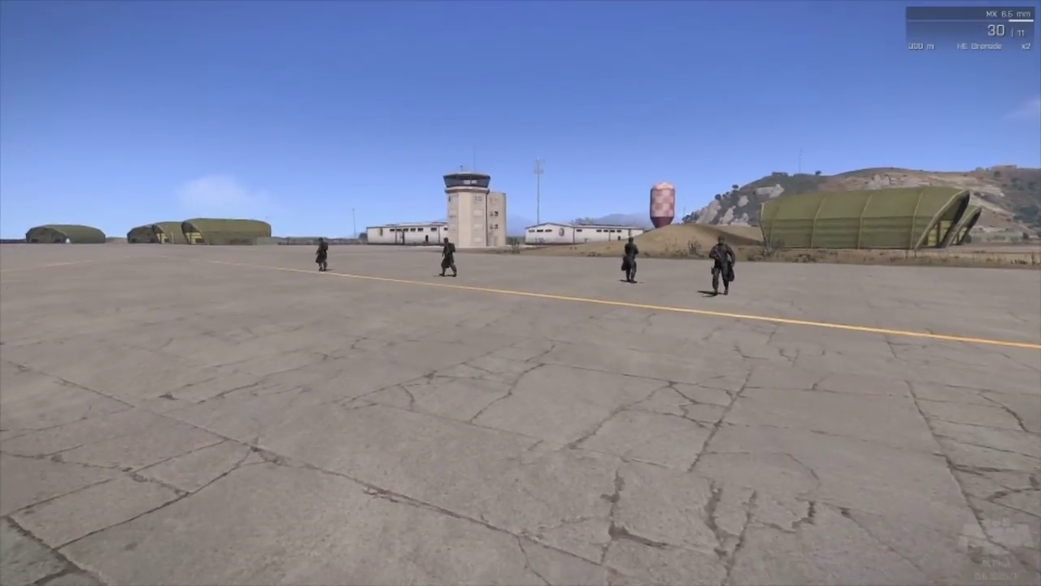
key(Escape)
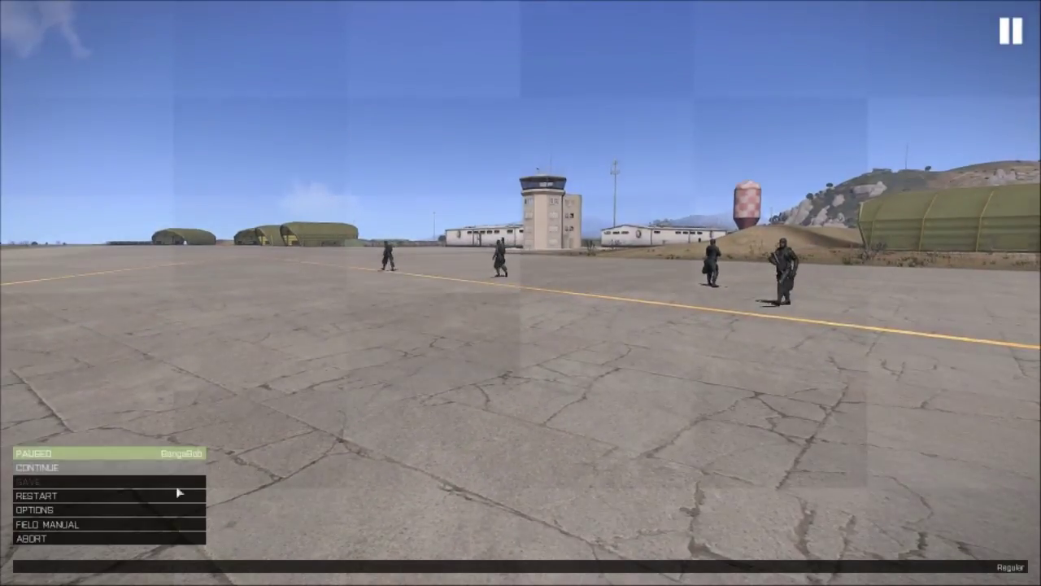
click(82, 538)
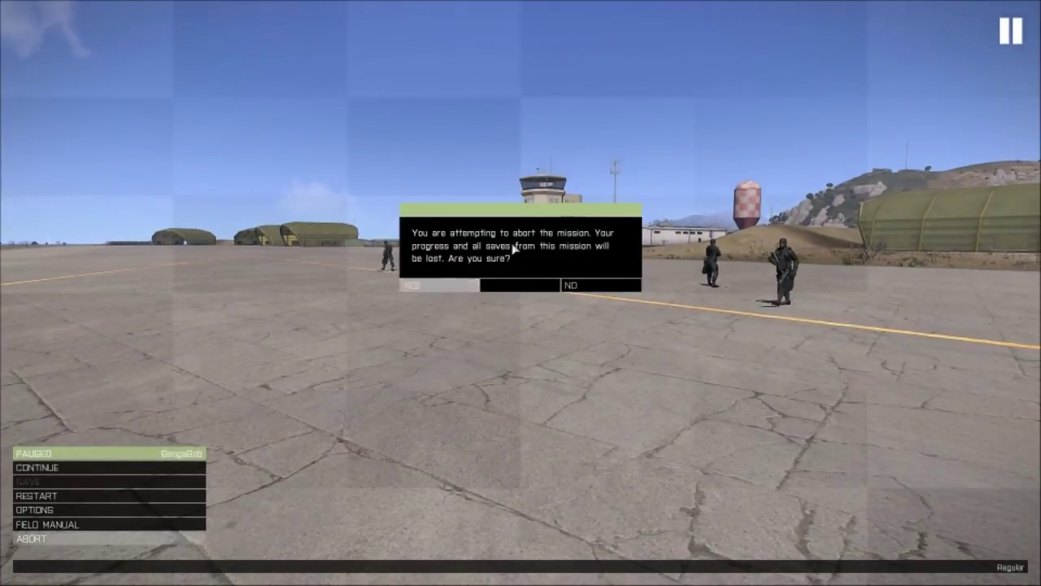
click(458, 287)
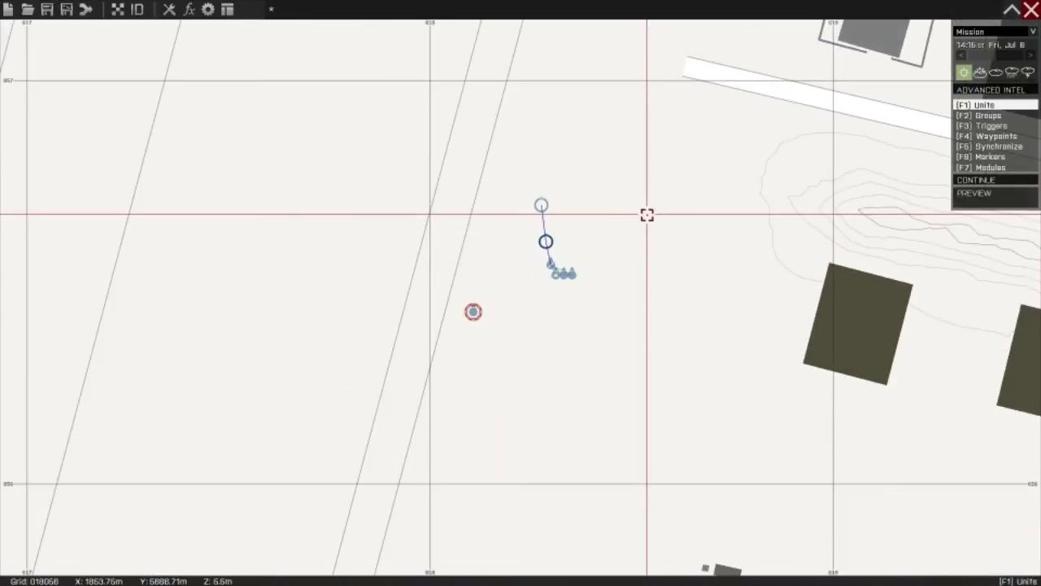
Place route marker w1 north of the divers on the airfield
right_drag(593, 203, 597, 288)
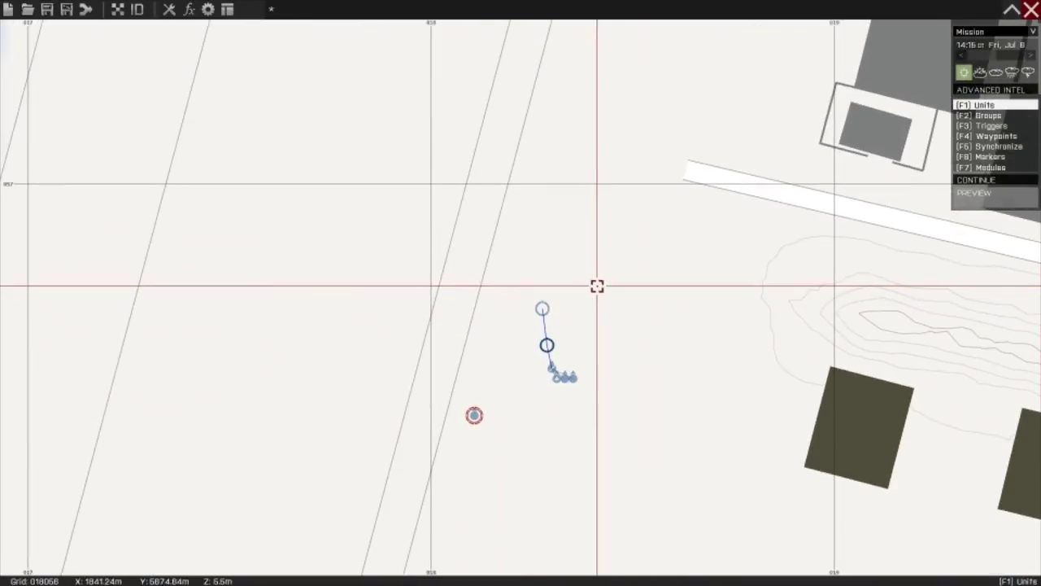
key(F6)
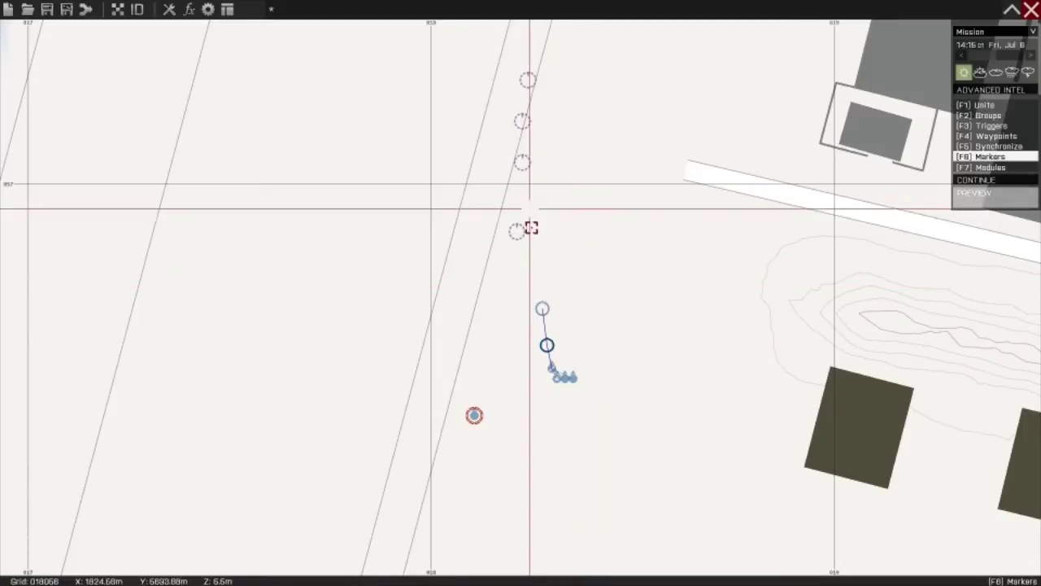
scroll(546, 258, down, 2)
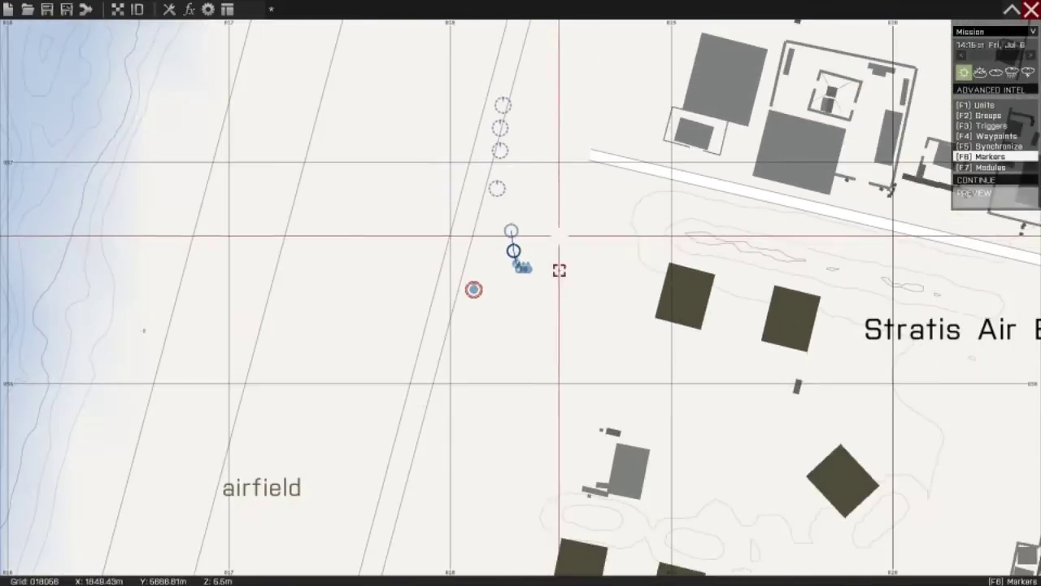
double_click(572, 274)
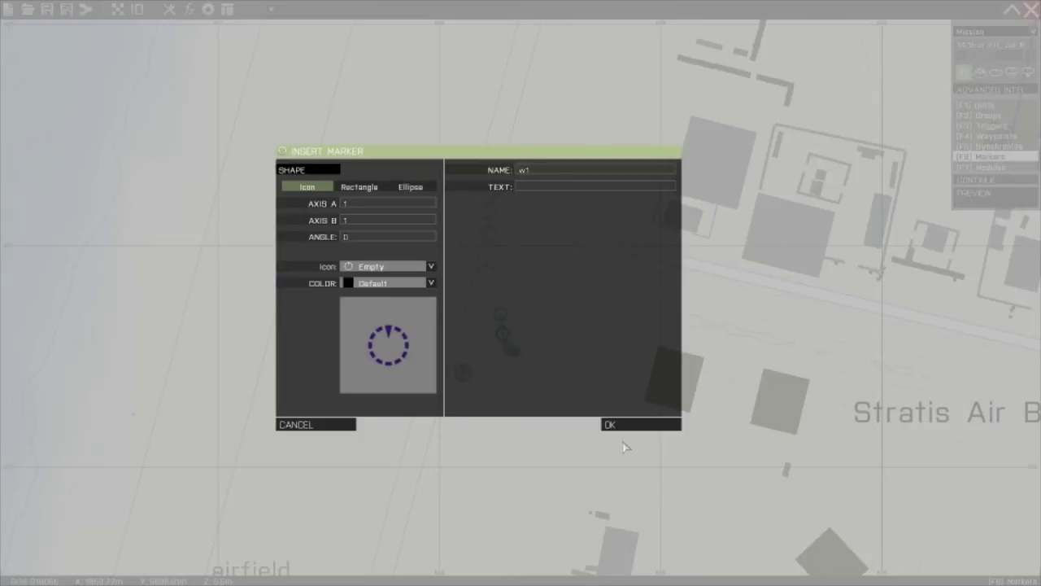
key(Return)
Add the next w route markers along the runway, shifting the last onto the runway edge
double_click(577, 241)
text(w)
click(610, 423)
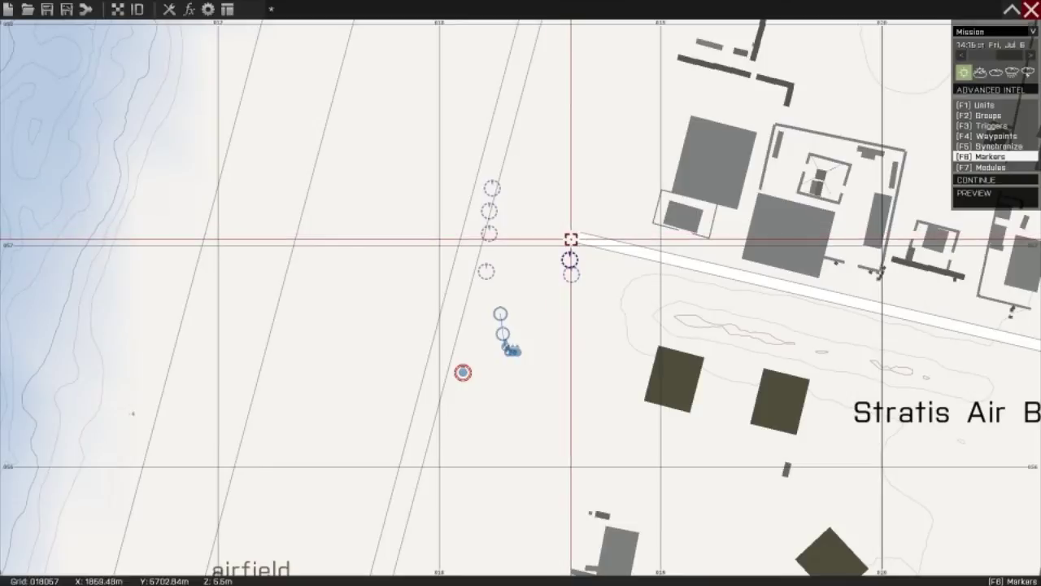
double_click(570, 233)
text(w)
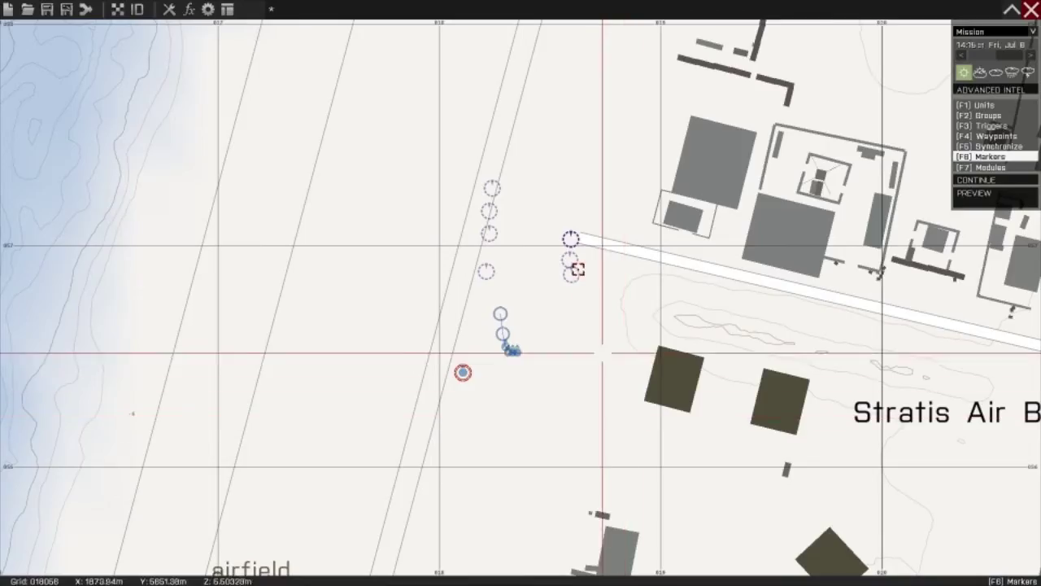
double_click(574, 218)
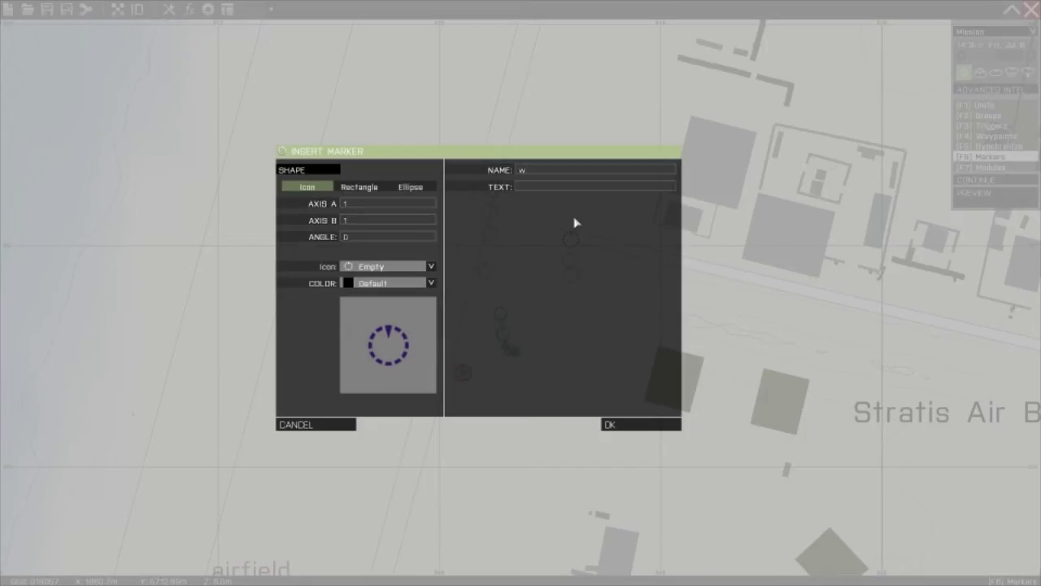
click(644, 426)
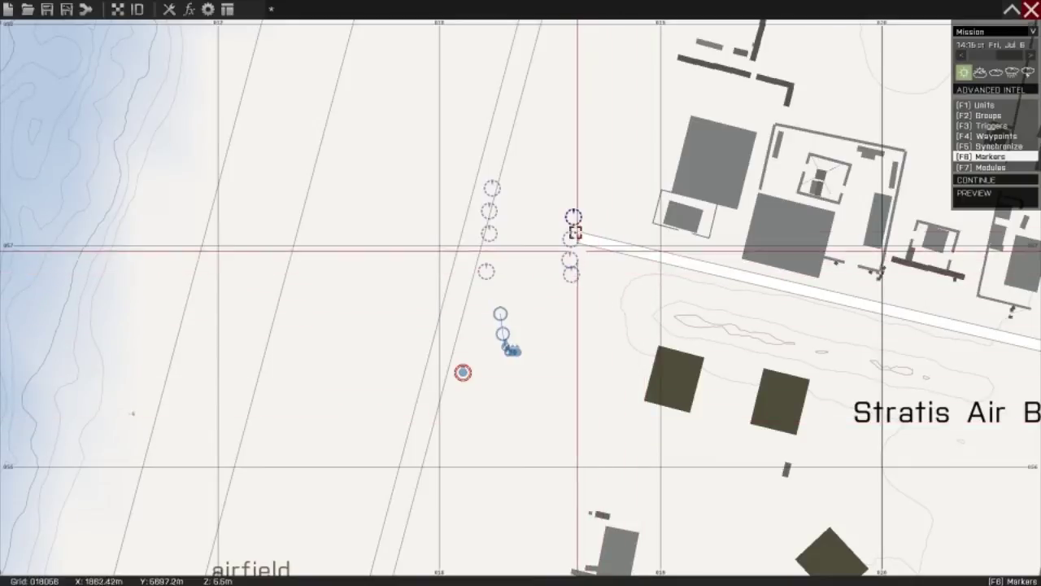
mouse_move(574, 231)
mouse_down()
mouse_move(614, 252)
mouse_move(740, 276)
mouse_move(572, 246)
mouse_move(686, 266)
mouse_move(570, 260)
mouse_move(616, 253)
mouse_move(581, 274)
mouse_move(581, 242)
mouse_up()
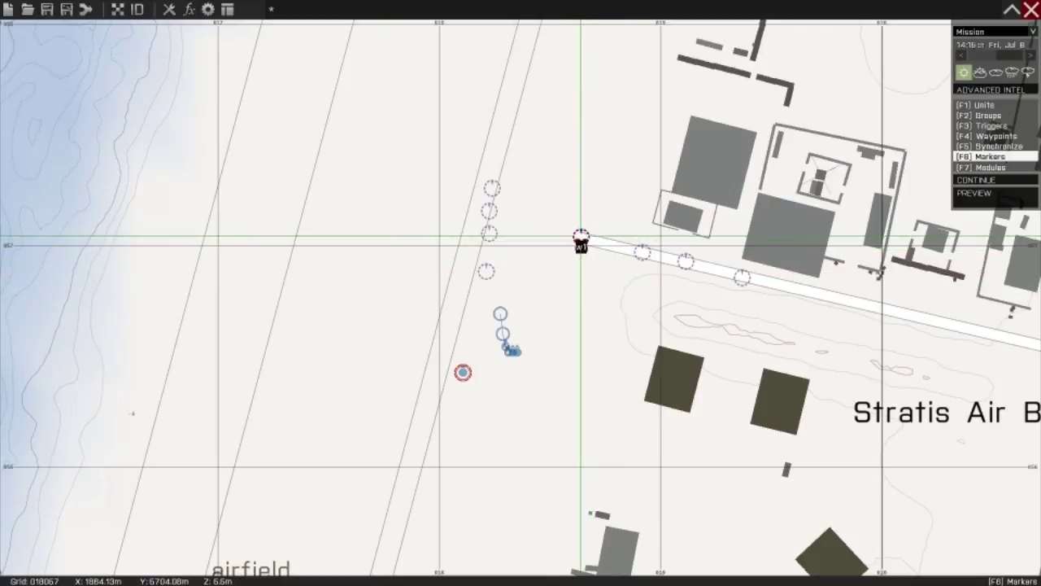
Set the Dynamic Patrol module's Route #2 to the w1–w4 markers and confirm it
key(F1)
key(F2)
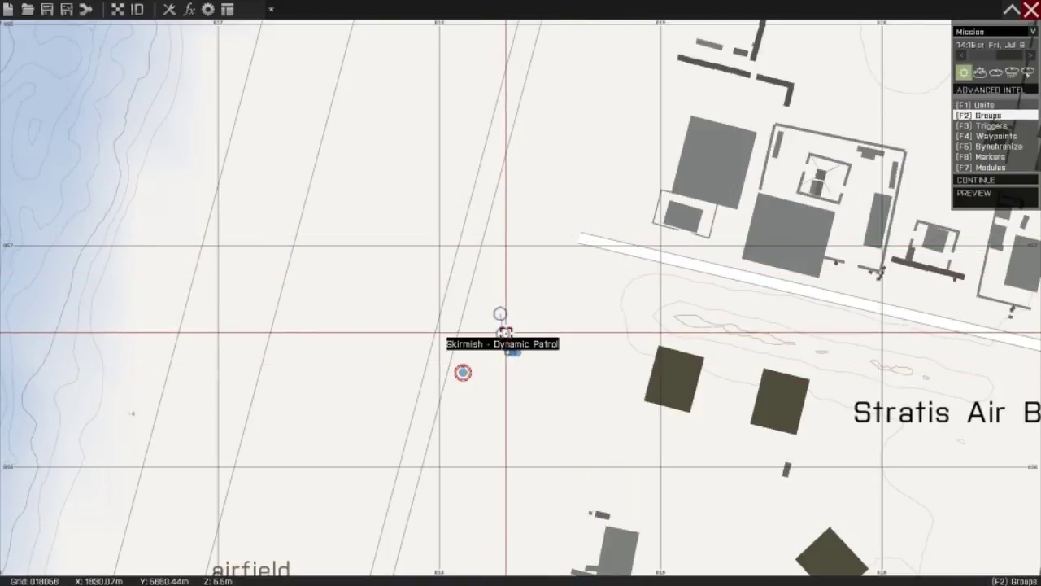
key(F1)
double_click(505, 333)
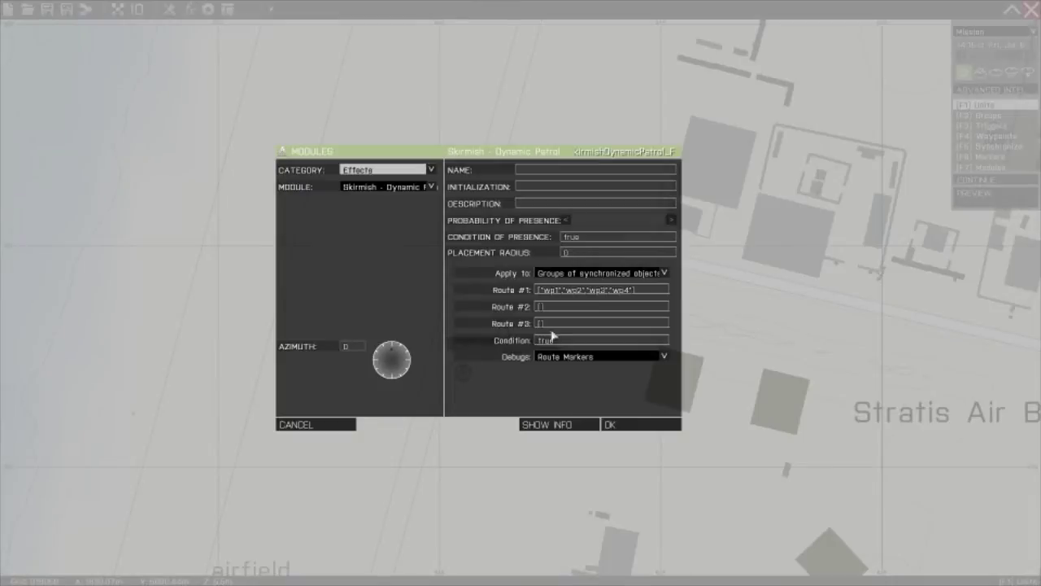
click(585, 308)
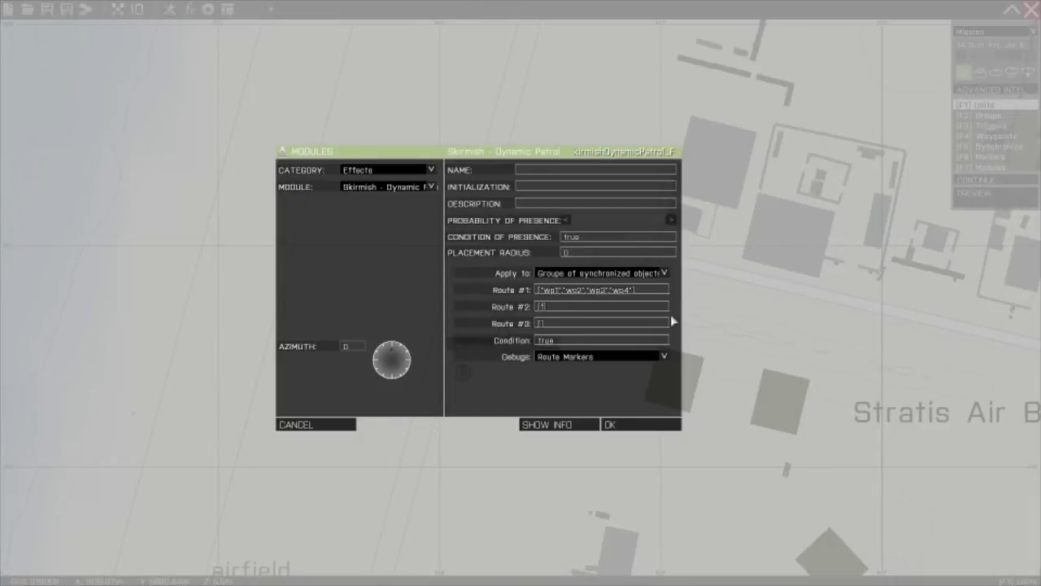
text("w2","w3","w1"],"w4")
click(627, 424)
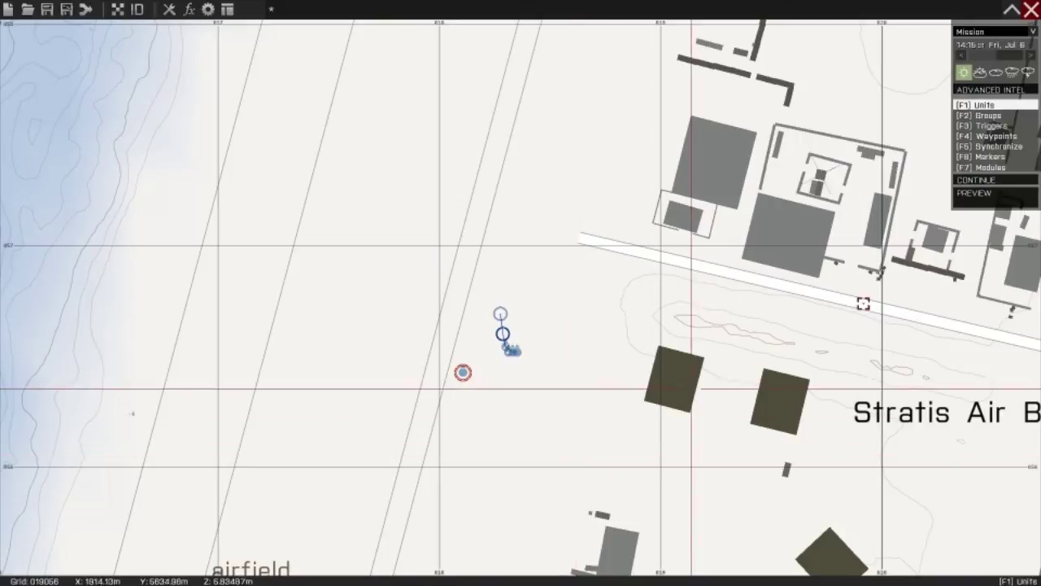
double_click(509, 341)
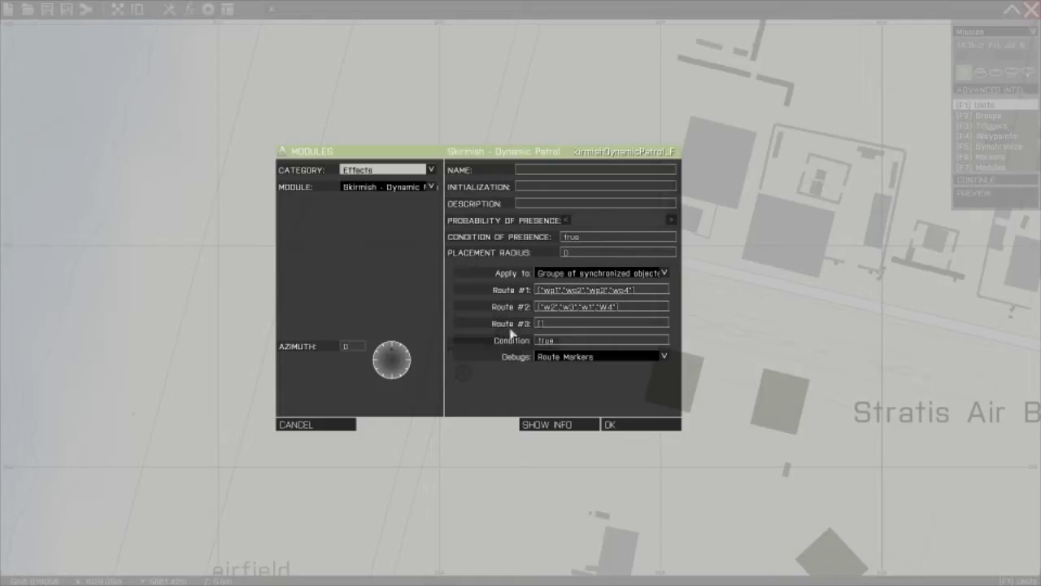
click(620, 423)
Place markers p1, p2, p3 and p4 in a column south of the patrol module
double_click(509, 410)
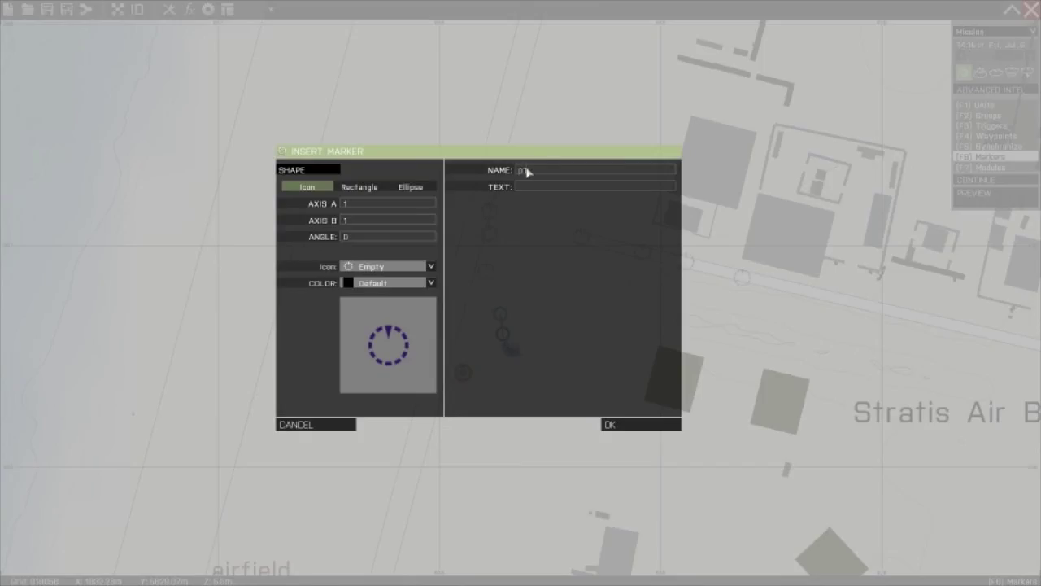
click(638, 424)
double_click(506, 423)
key(Return)
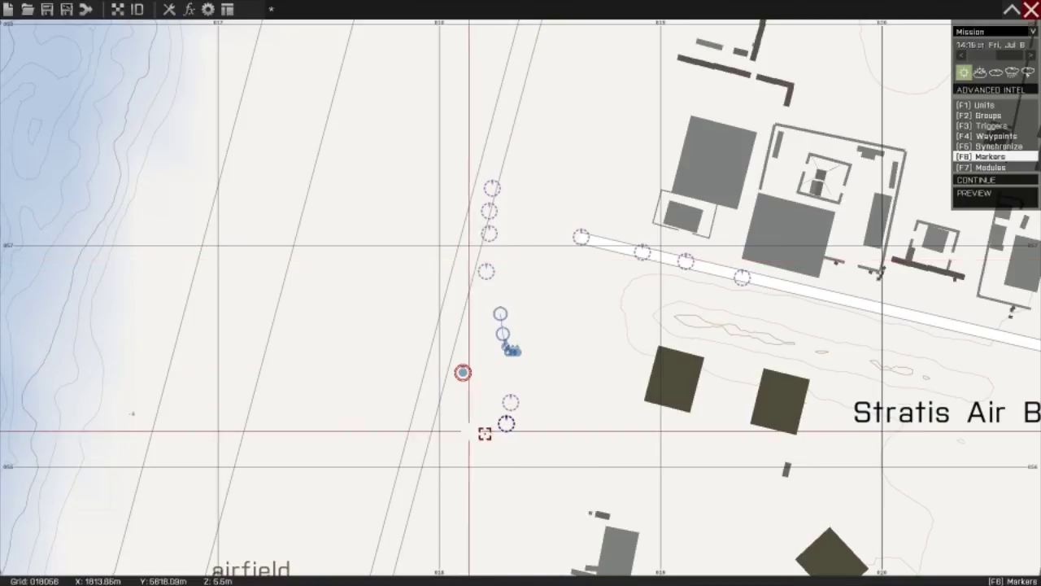
double_click(500, 437)
text(p3)
key(Return)
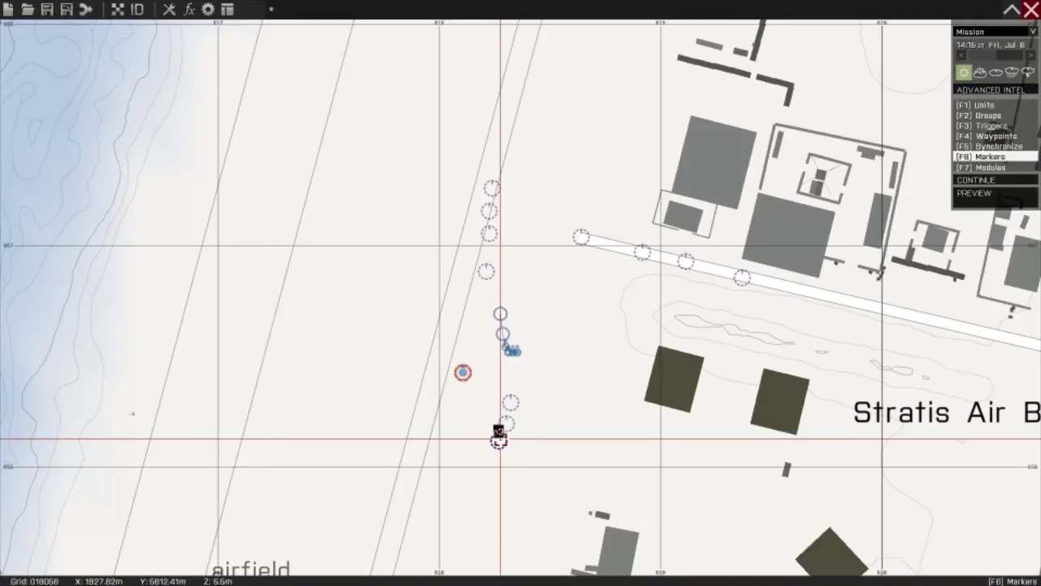
double_click(492, 467)
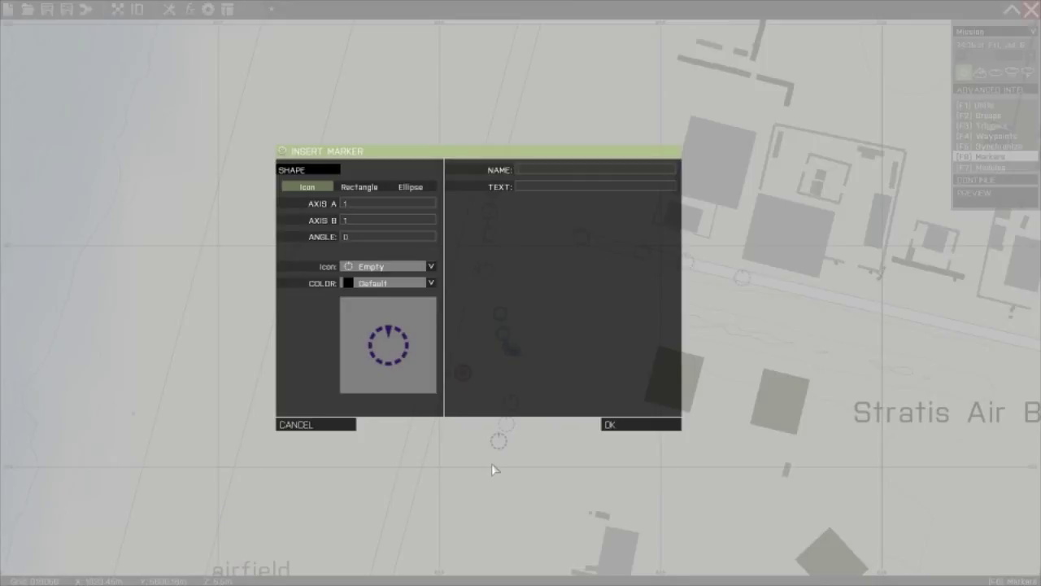
text(p4)
key(Return)
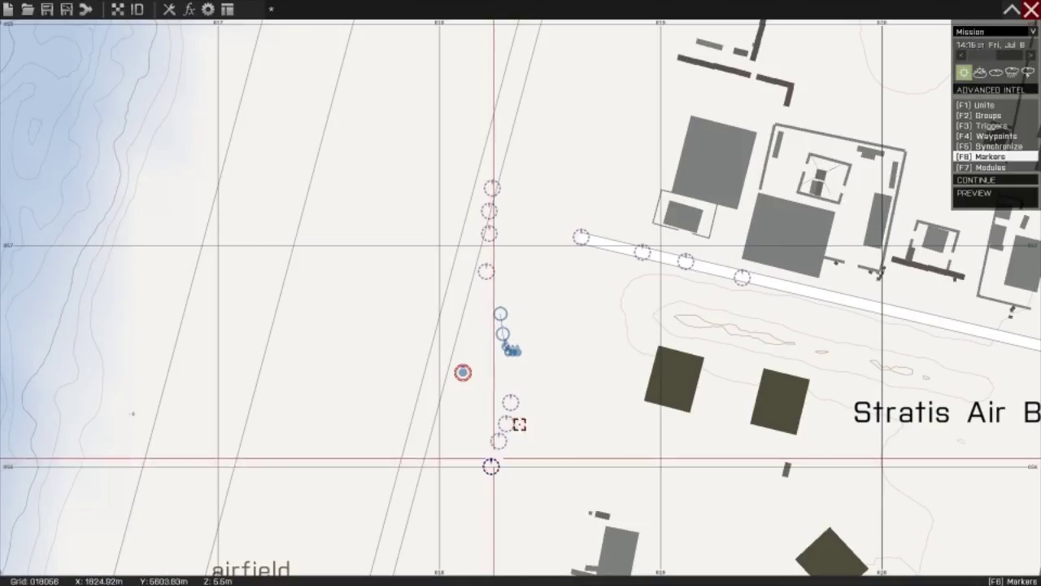
double_click(504, 332)
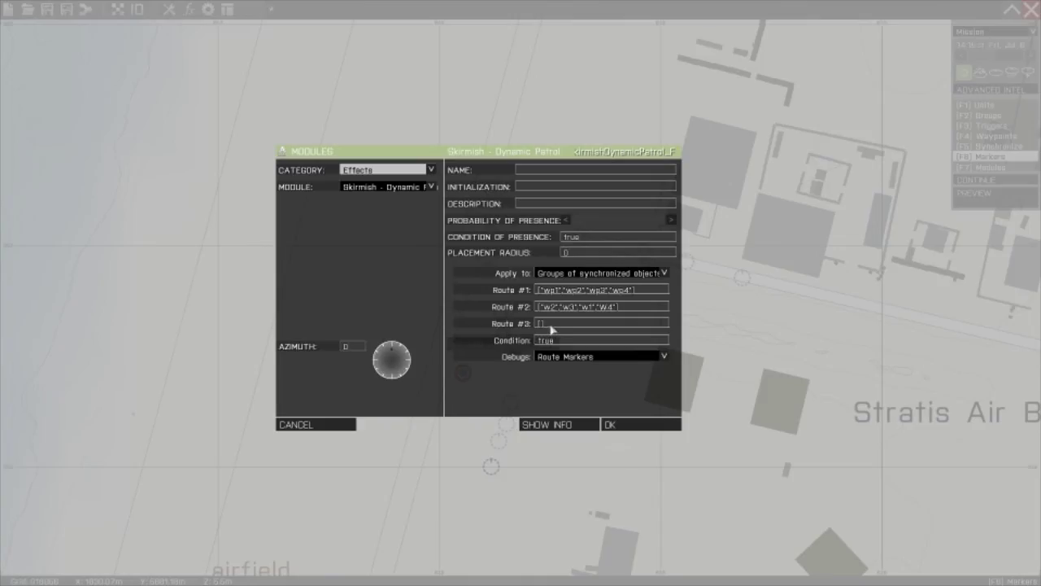
Enter ['p1','p2','p3','p4'] as the Dynamic Patrol module's Route #3 and confirm
click(541, 325)
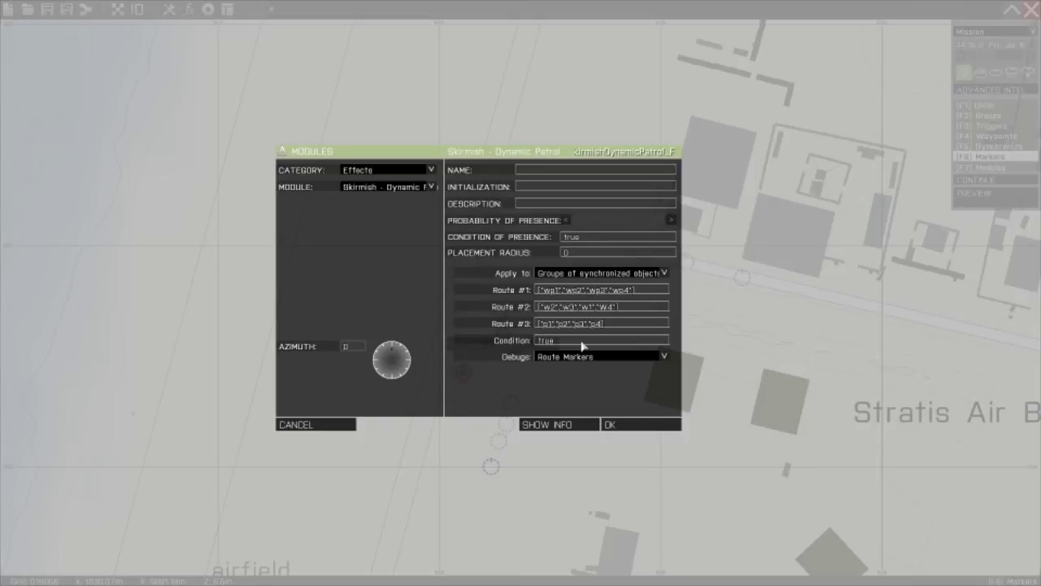
click(639, 425)
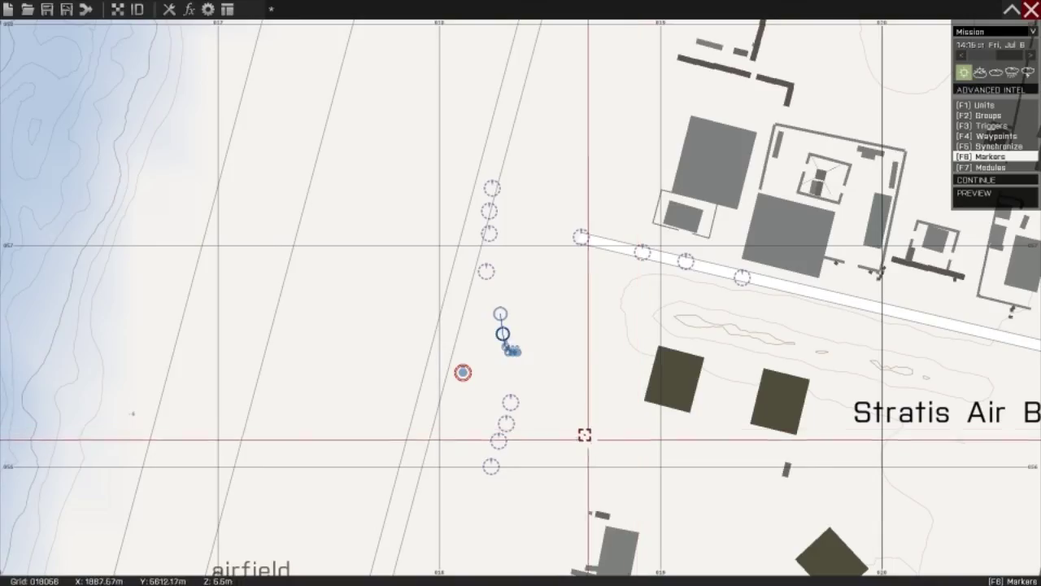
click(980, 194)
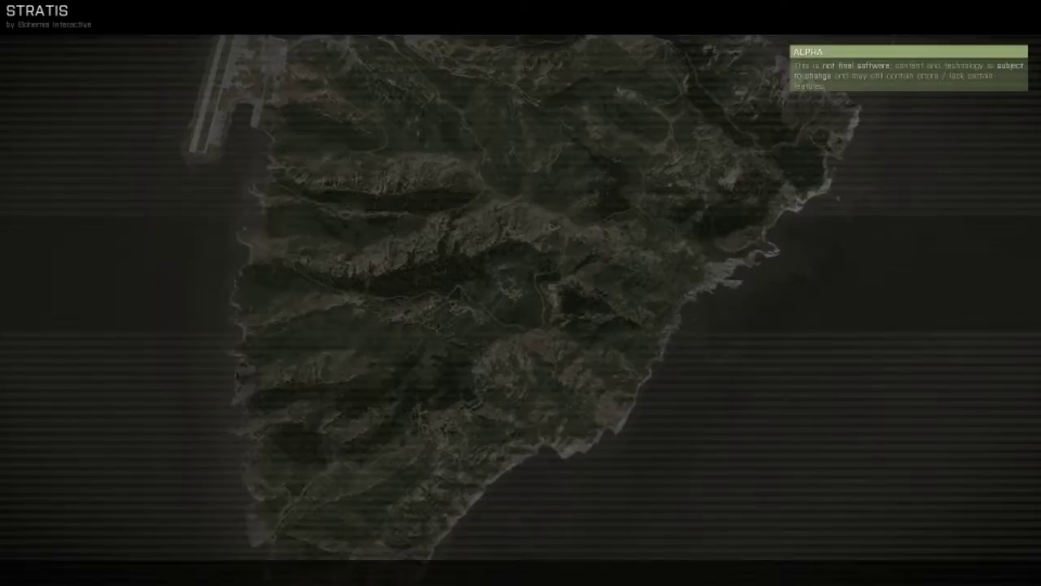
key(m)
scroll(552, 327, up, 5)
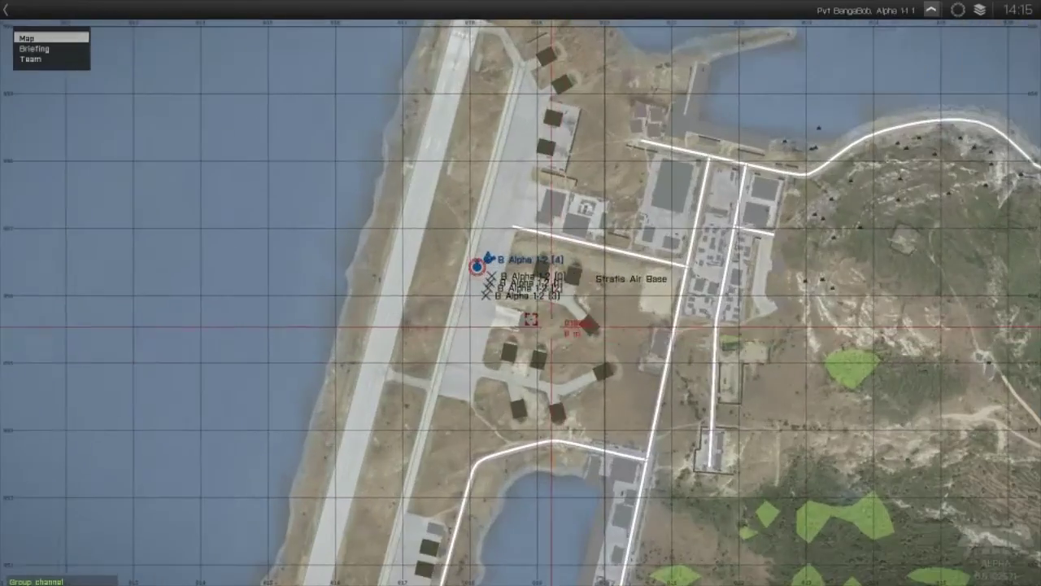
scroll(551, 327, up, 4)
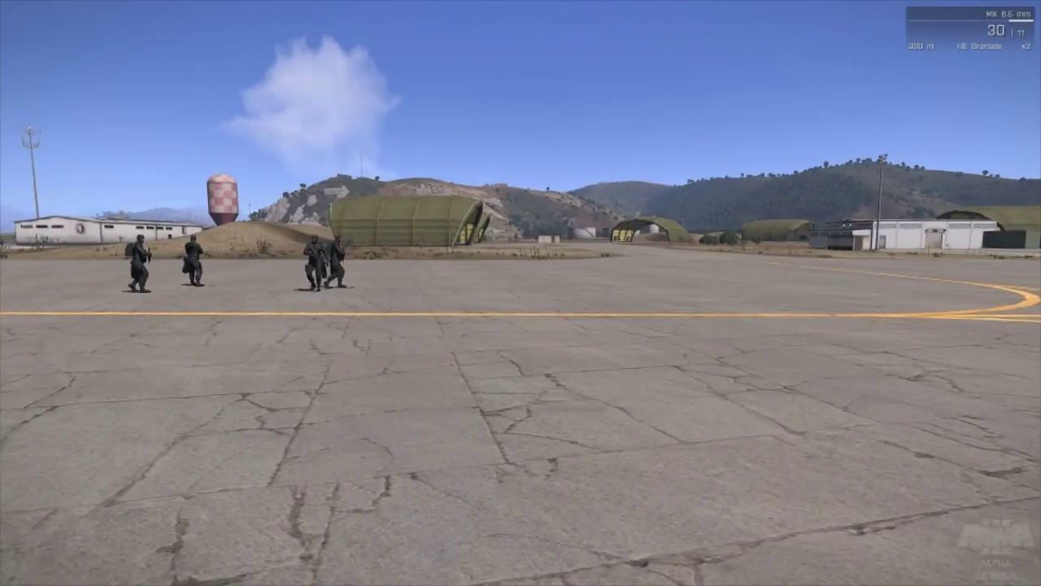
key(Escape)
click(33, 541)
click(452, 285)
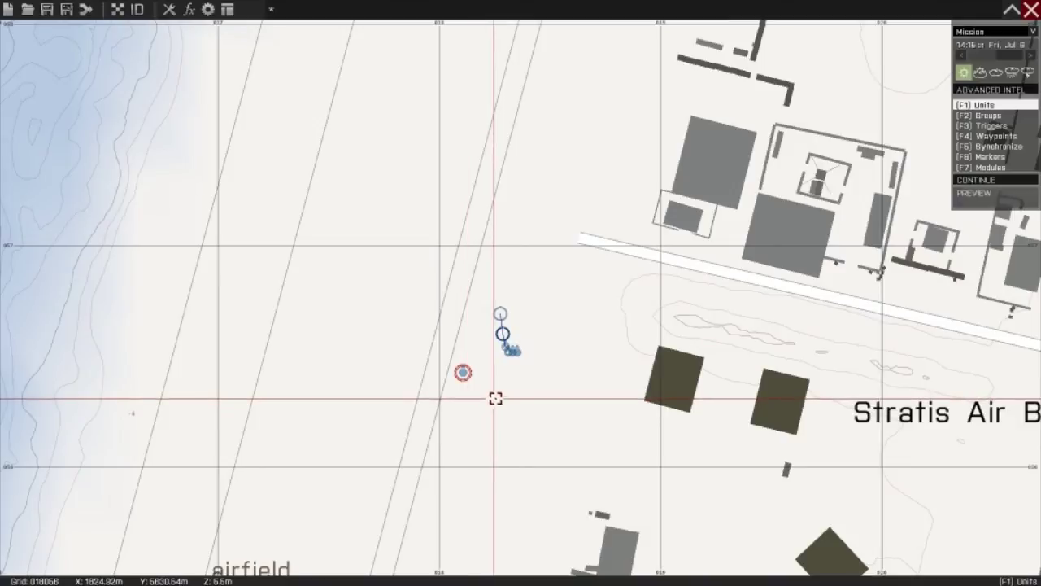
Duplicate the diver group and its patrol module, placing the copy just west of the originals
scroll(521, 379, up, 3)
key(F6)
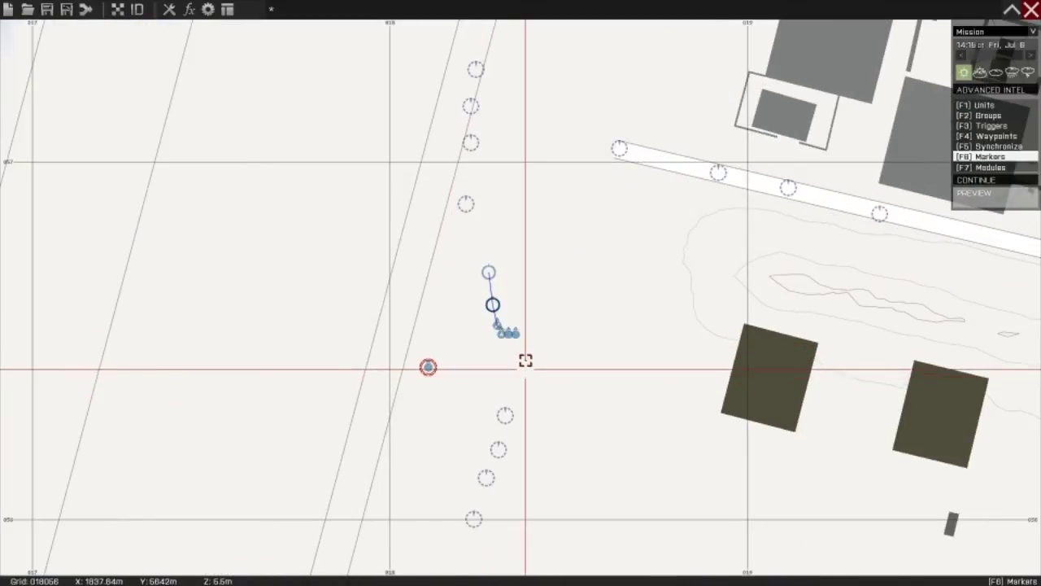
mouse_move(559, 362)
mouse_down()
mouse_move(507, 333)
mouse_move(467, 291)
mouse_up()
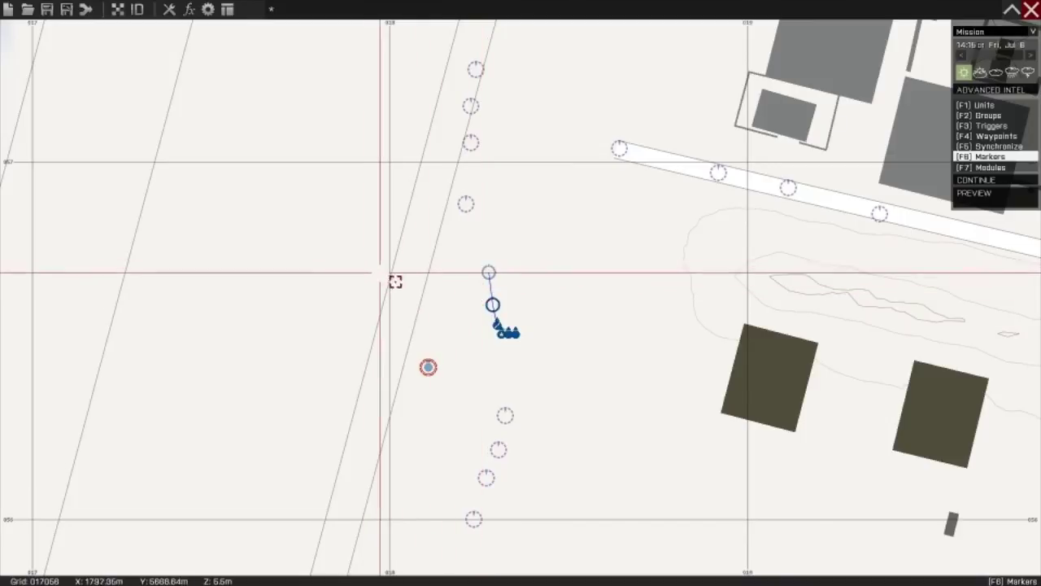
key(ctrl+v)
drag(404, 301, 416, 288)
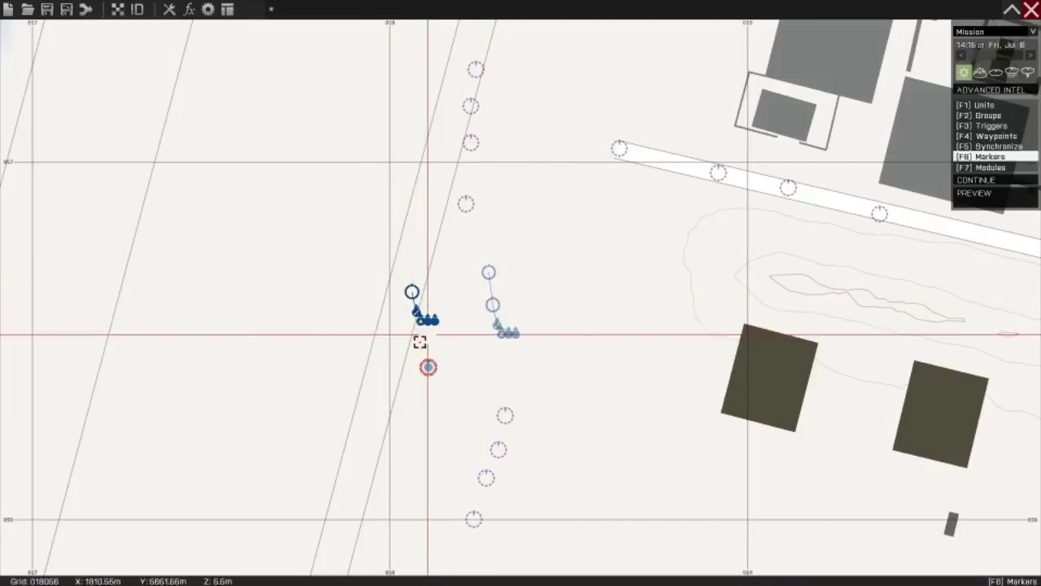
double_click(414, 292)
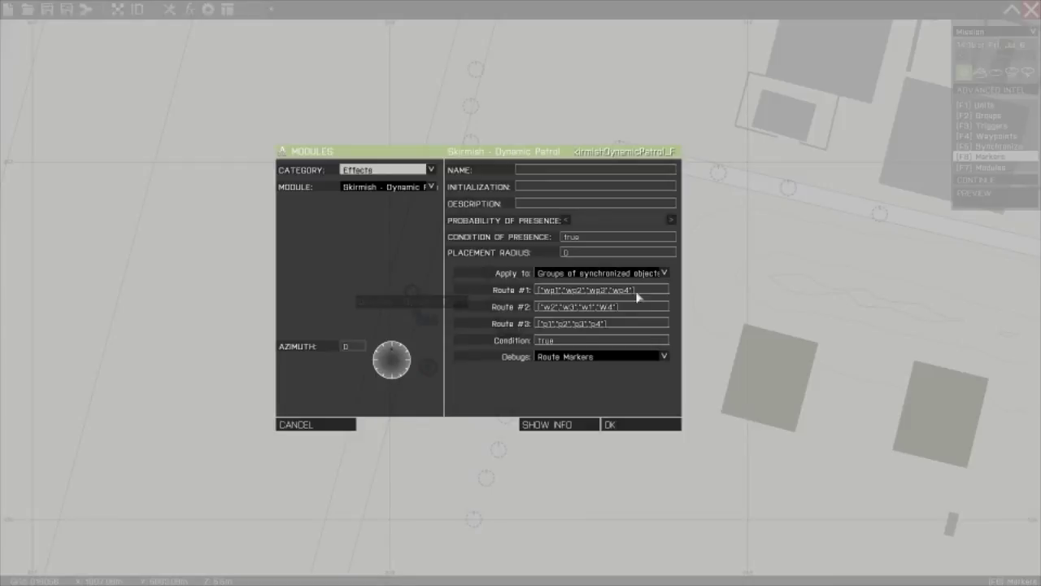
click(628, 425)
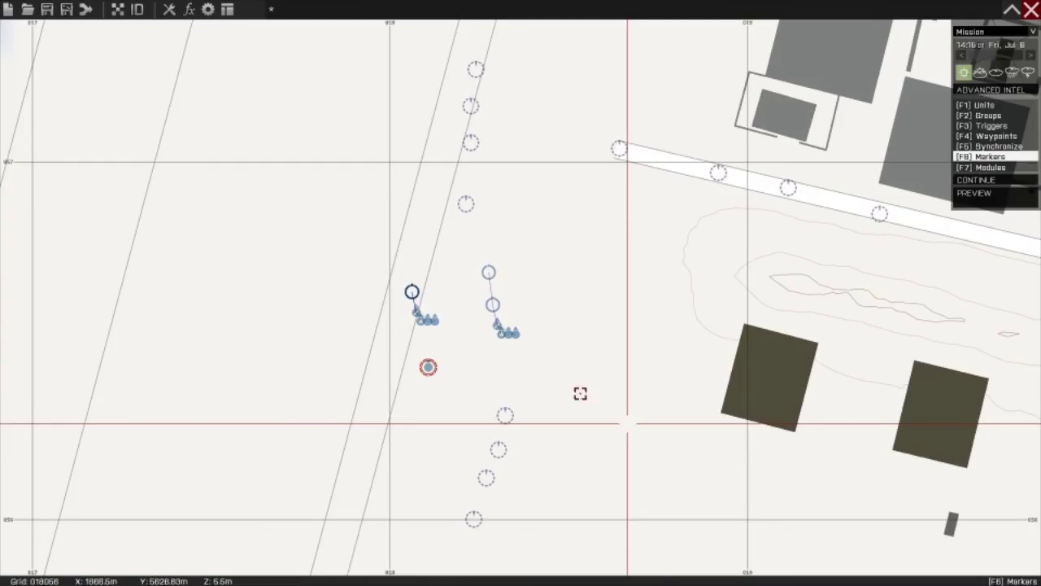
Link the copied diver team's patrol module to Skirmish - Init in Synchronize (F5) mode
key(F5)
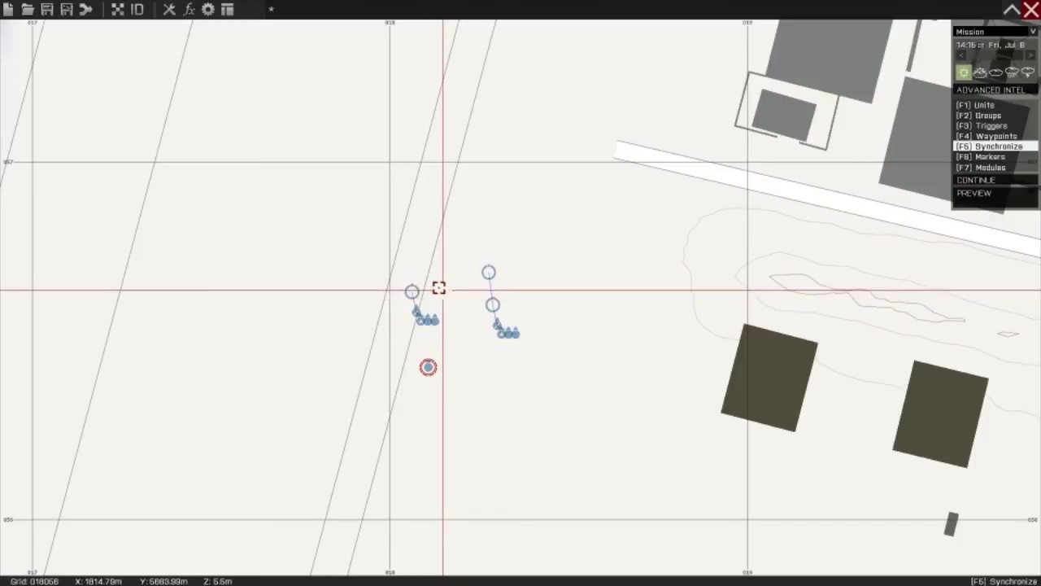
drag(416, 288, 488, 268)
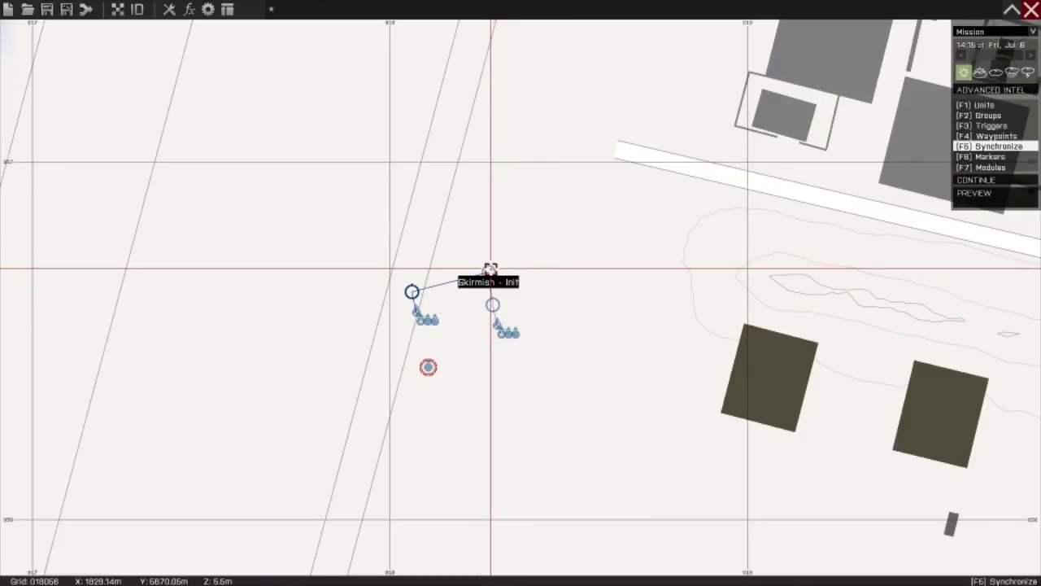
key(F1)
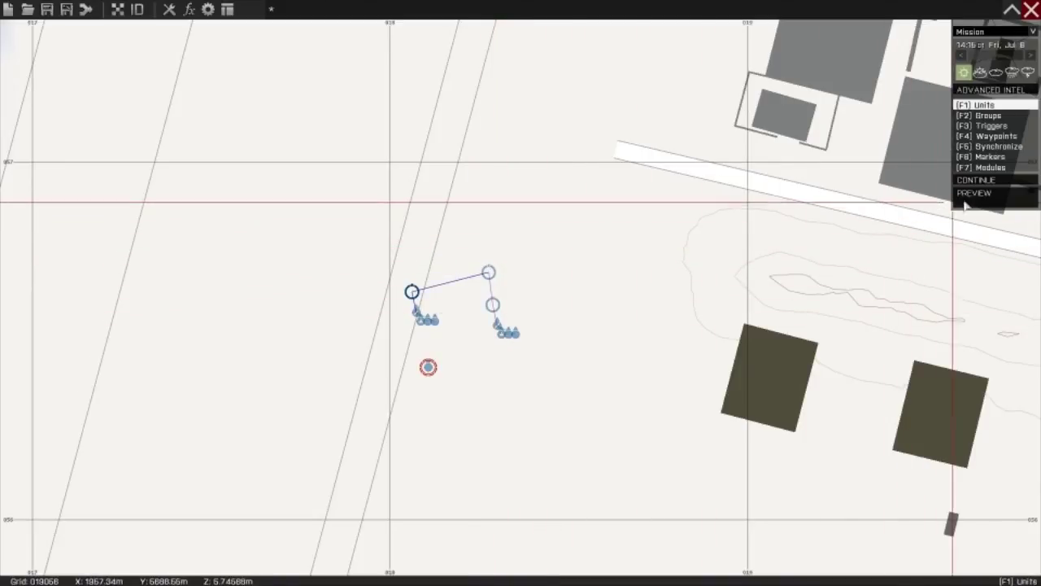
Launch the mission preview, loading Stratis with both diver teams
click(985, 195)
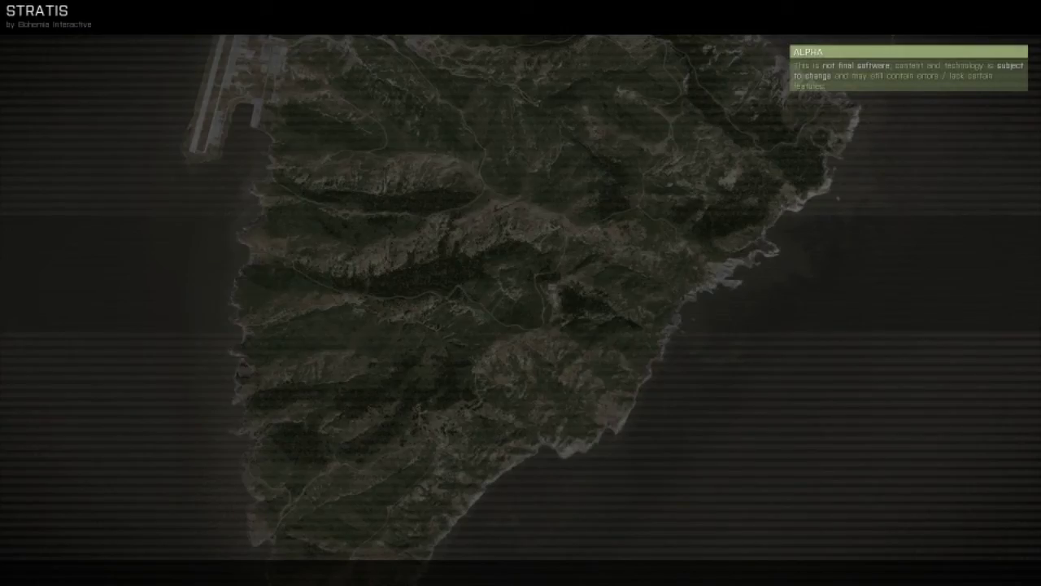